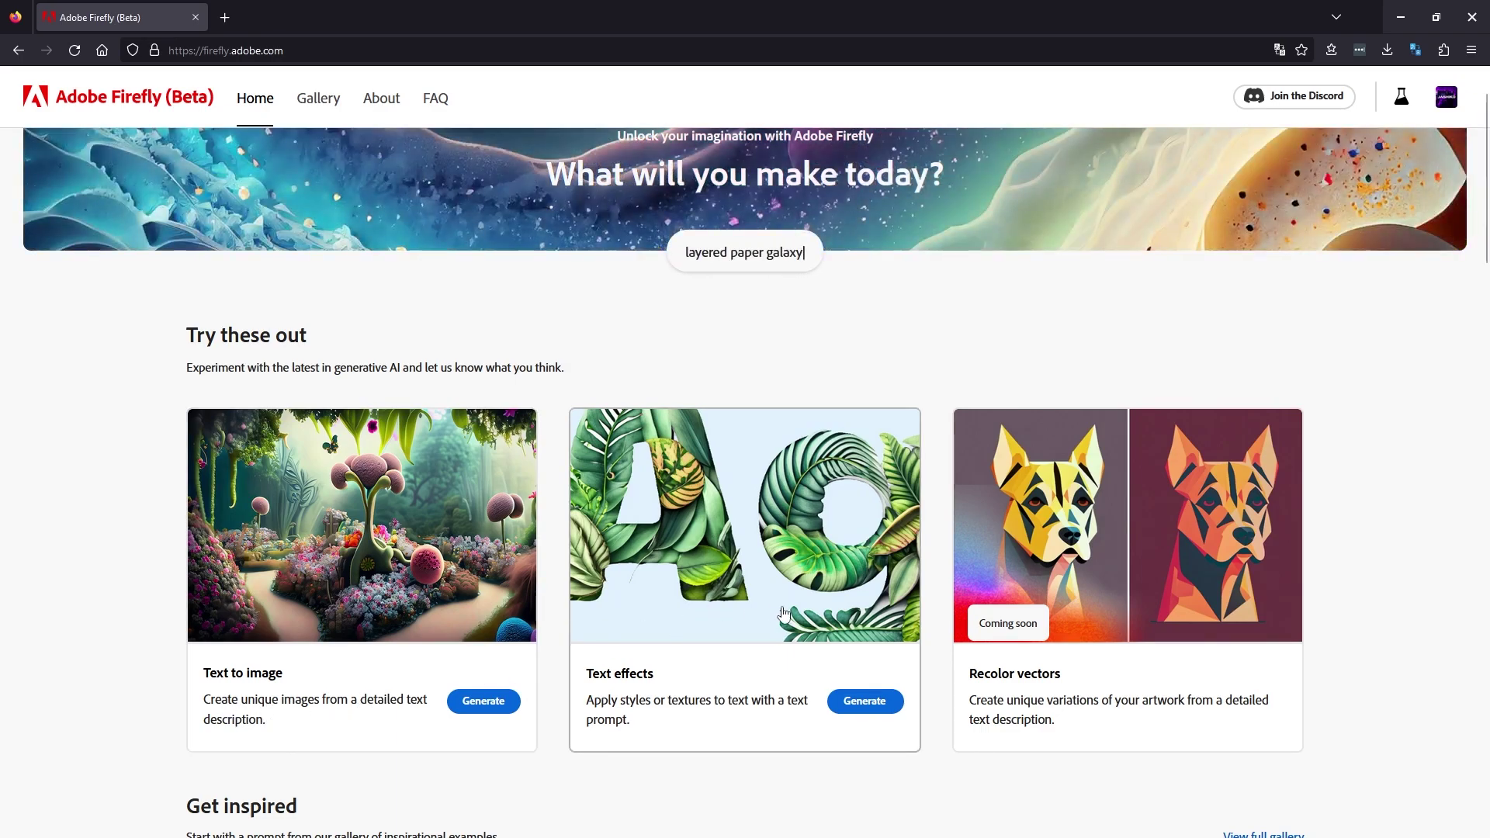
In Text effects, generate the word TERRARIUM with the prompt 'PREYING MANTIS AND MOSS'
{"action": "left_click", "coordinate": [867, 702]}
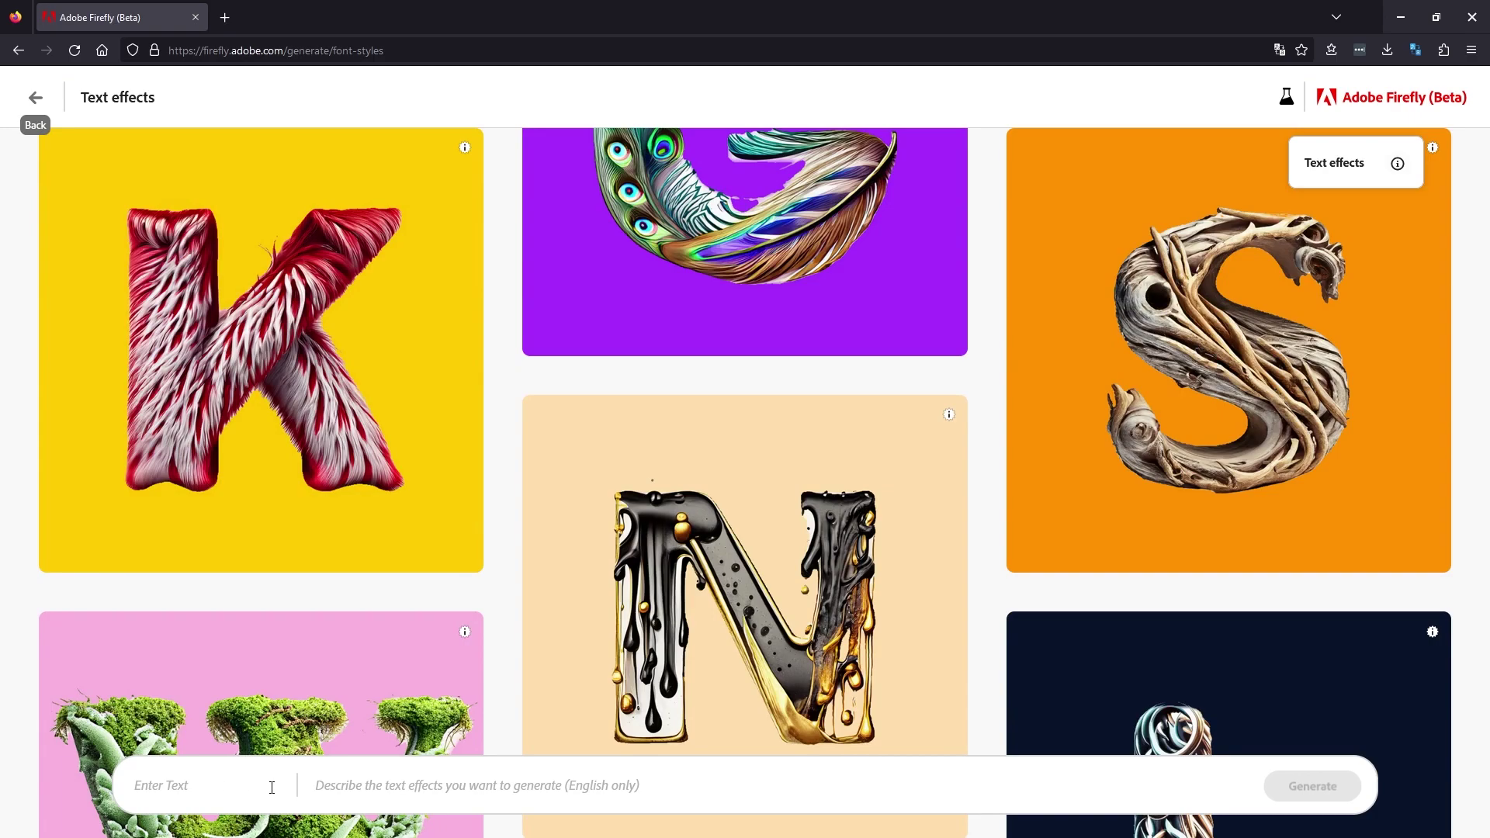
{"action": "left_click", "coordinate": [219, 788]}
{"action": "type", "text": "TERRARIUM"}
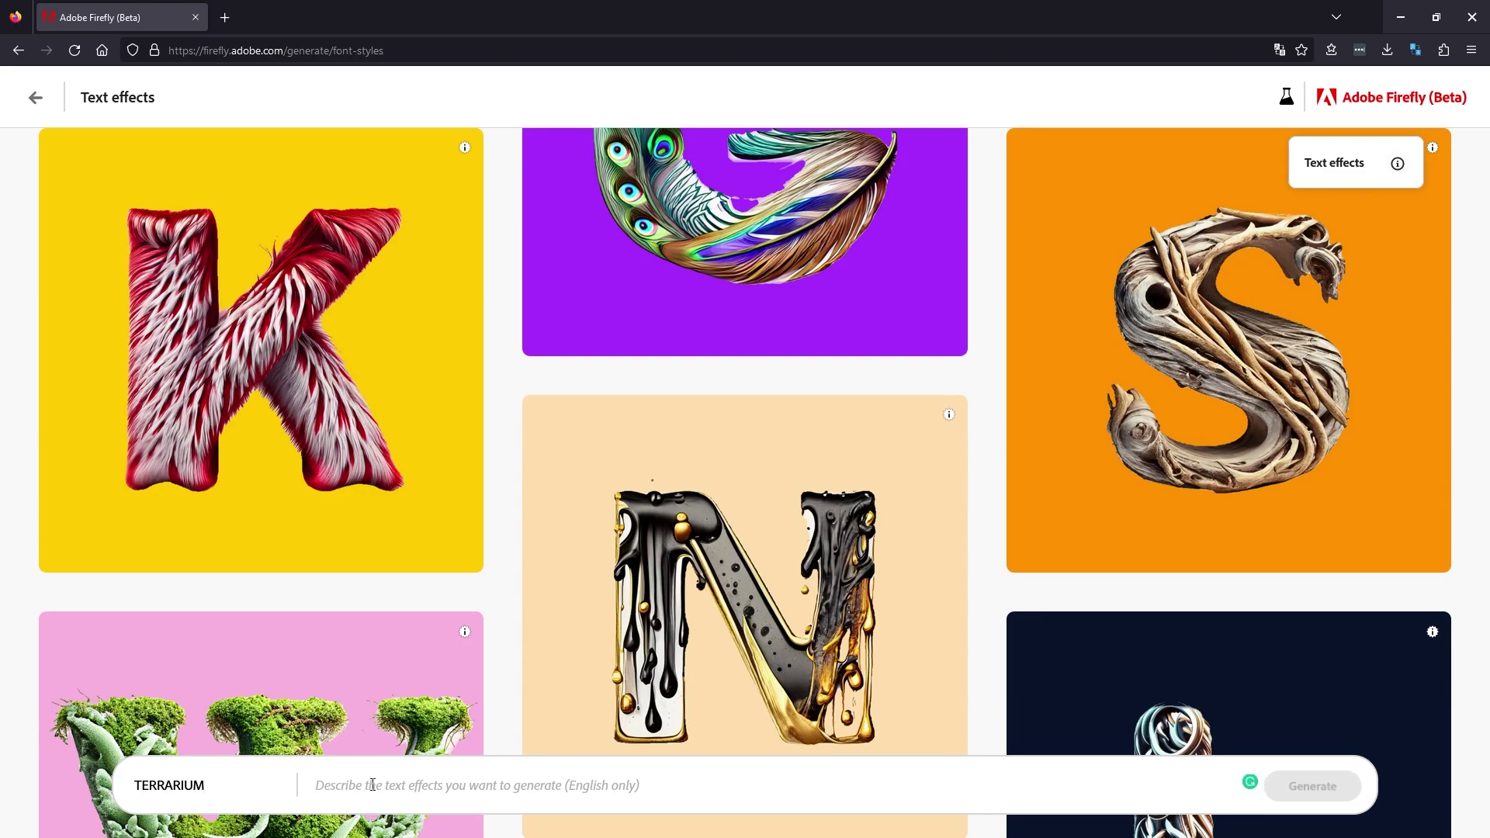
{"action": "type", "text": "ANTIS"}
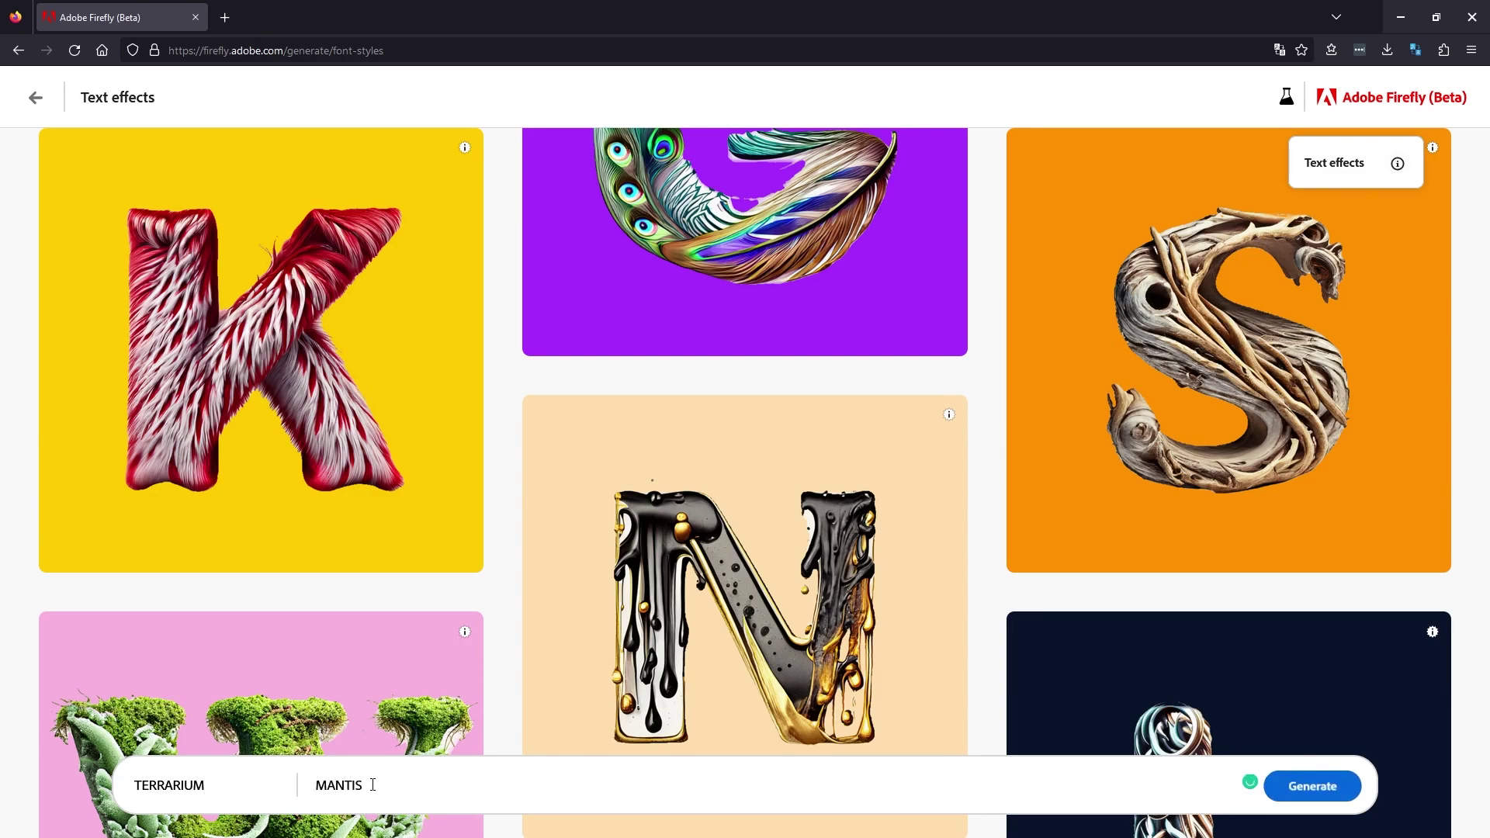
{"action": "key", "text": "BackSpace"}
{"action": "key", "text": "BackSpace"}
{"action": "key", "text": "BackSpace"}
{"action": "key", "text": "BackSpace"}
{"action": "key", "text": "BackSpace"}
{"action": "key", "text": "BackSpace"}
{"action": "type", "text": "PREYING MANTIS AND MOSS"}
{"action": "key", "text": "Return"}
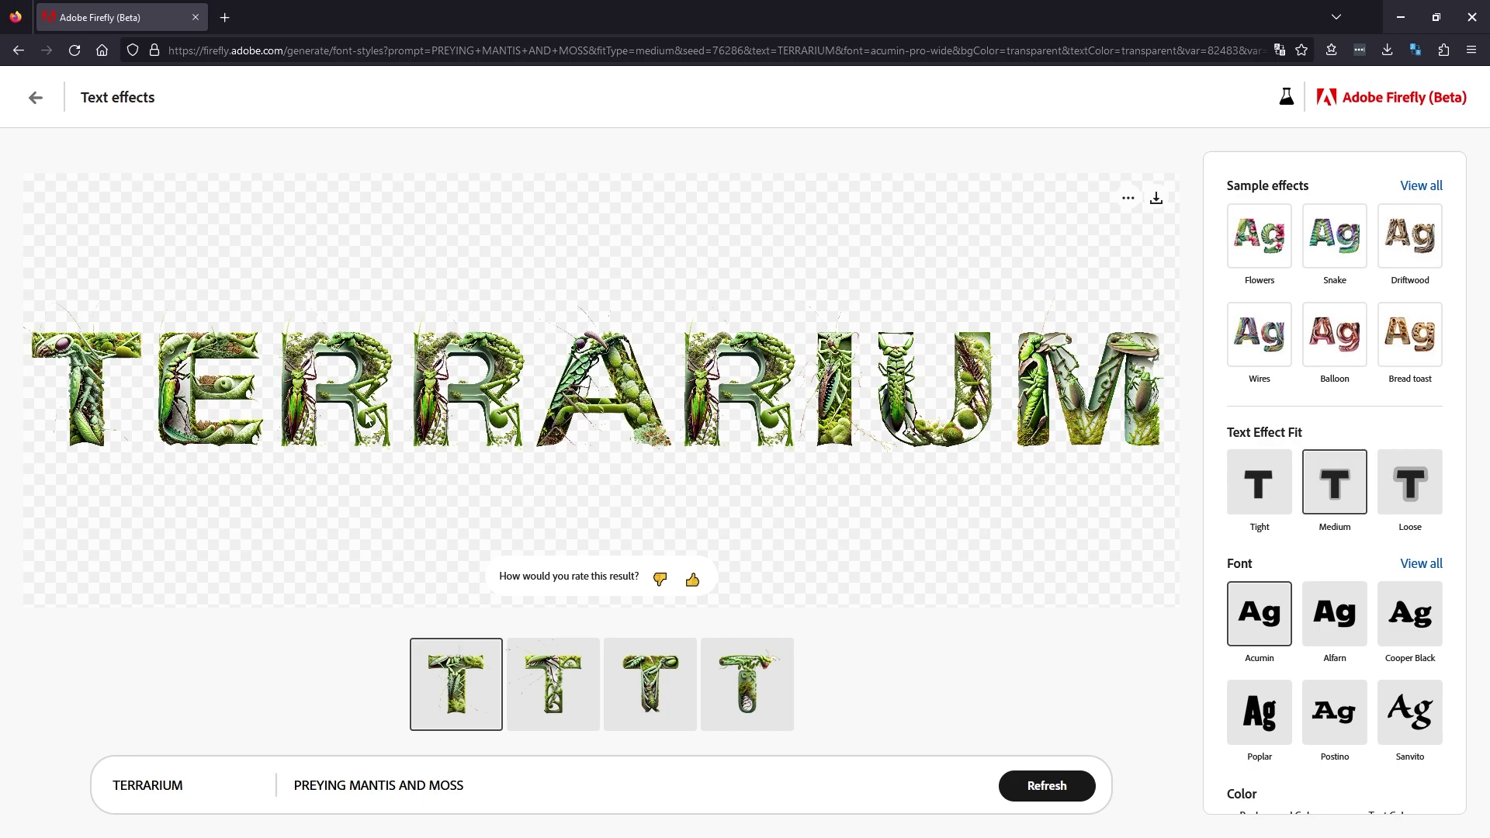
Select the second TERRARIUM variation thumbnail below the preview
{"action": "left_click", "coordinate": [566, 689]}
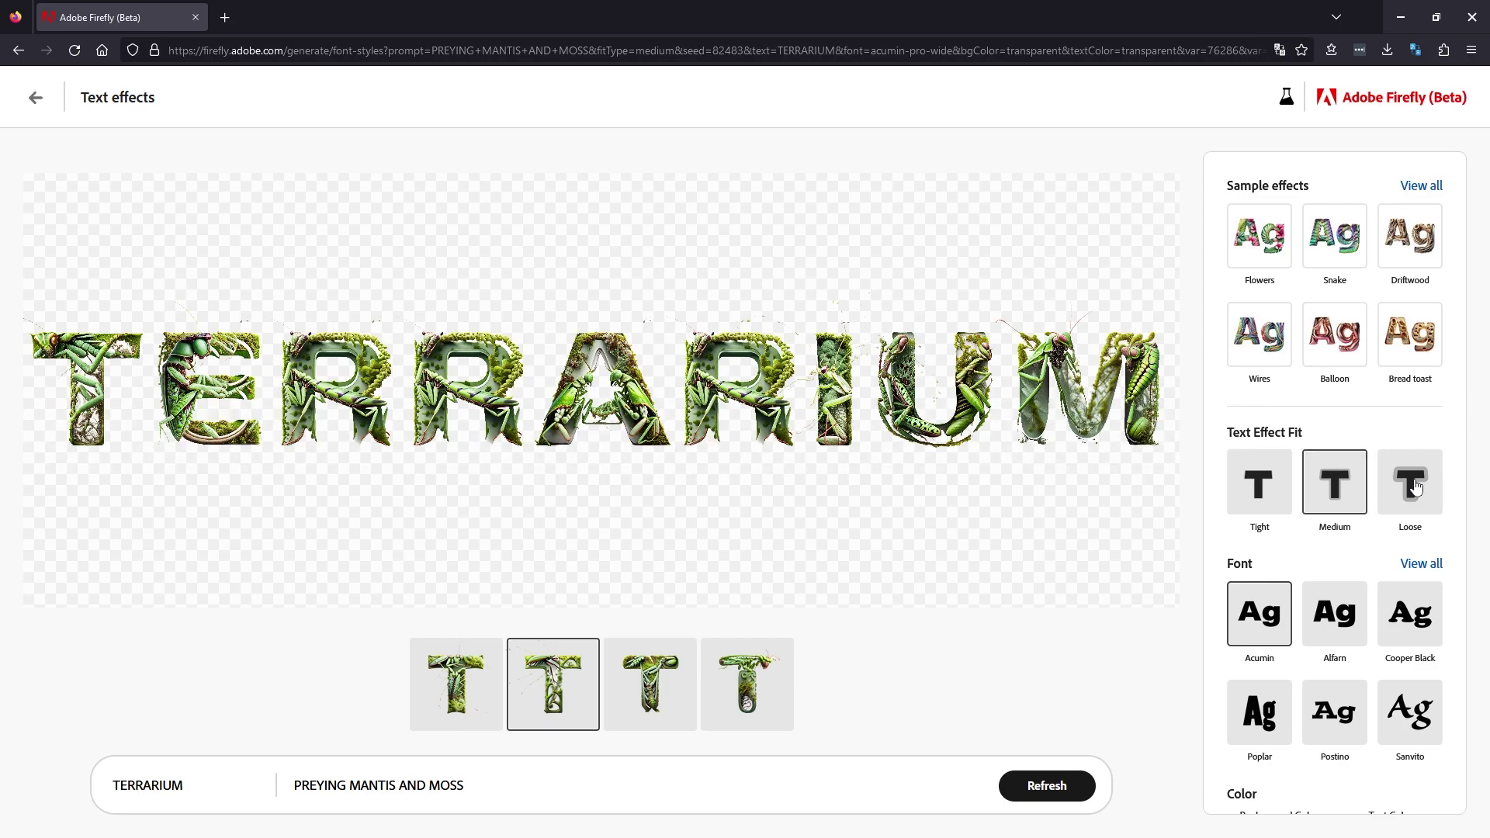
Set Text Effect Fit to Loose, then browse the full font list and return to settings
{"action": "left_click", "coordinate": [1415, 487]}
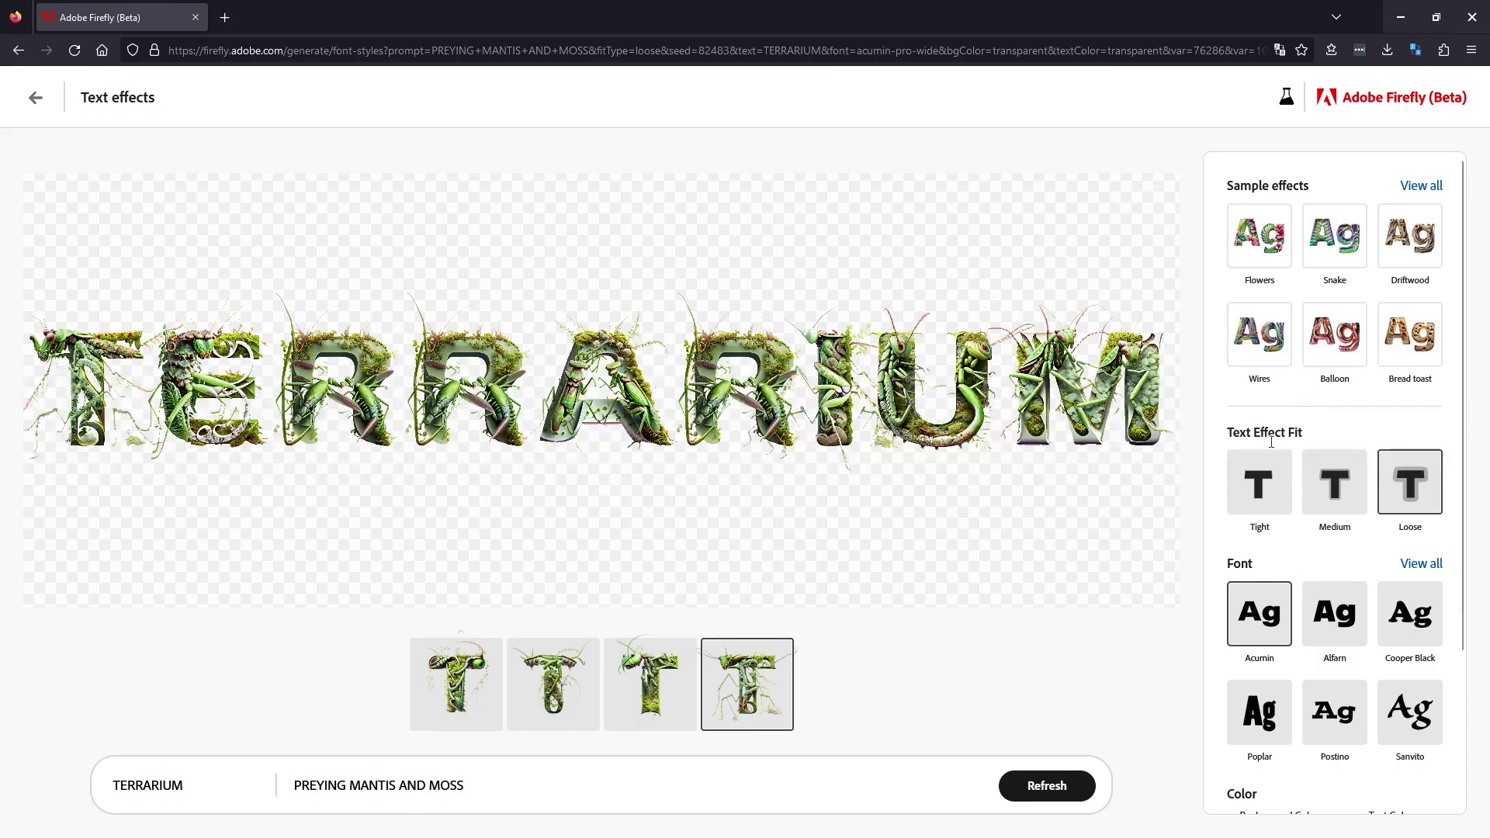
{"action": "scroll", "coordinate": [1425, 381], "scroll_direction": "down", "scroll_amount": 3}
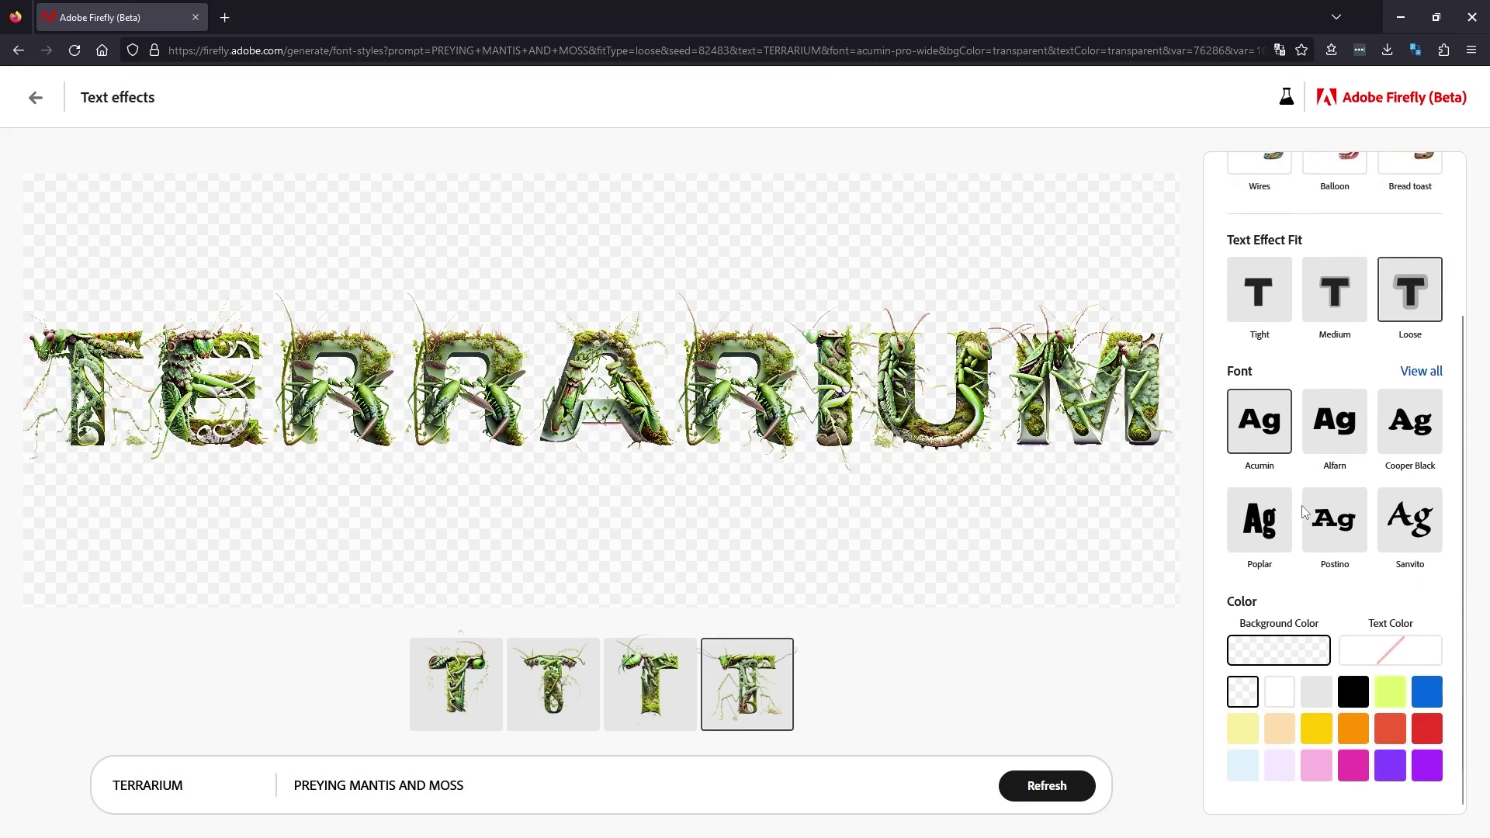
{"action": "left_click", "coordinate": [1426, 372]}
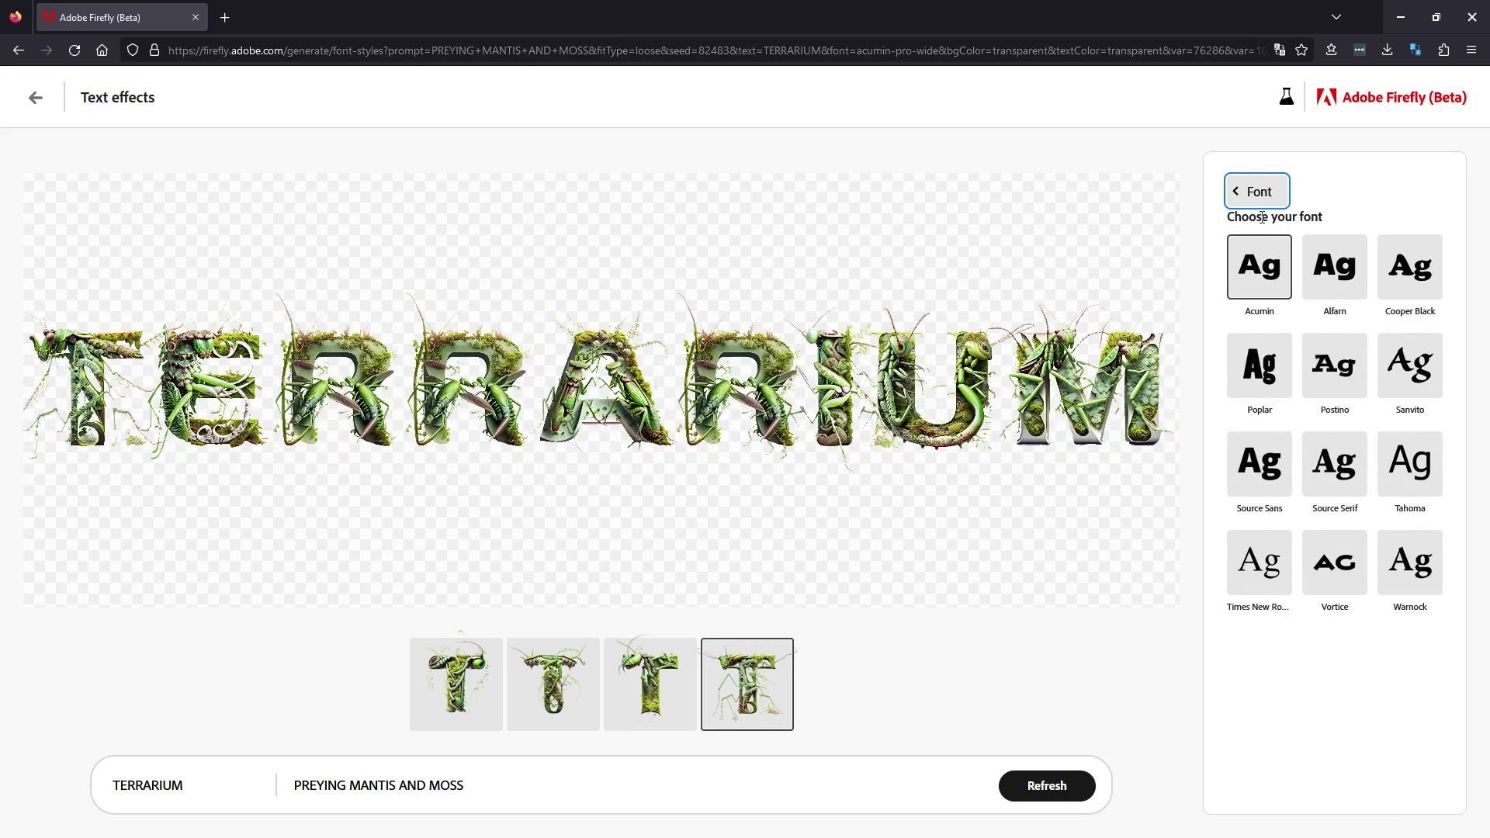
{"action": "left_click", "coordinate": [1258, 192]}
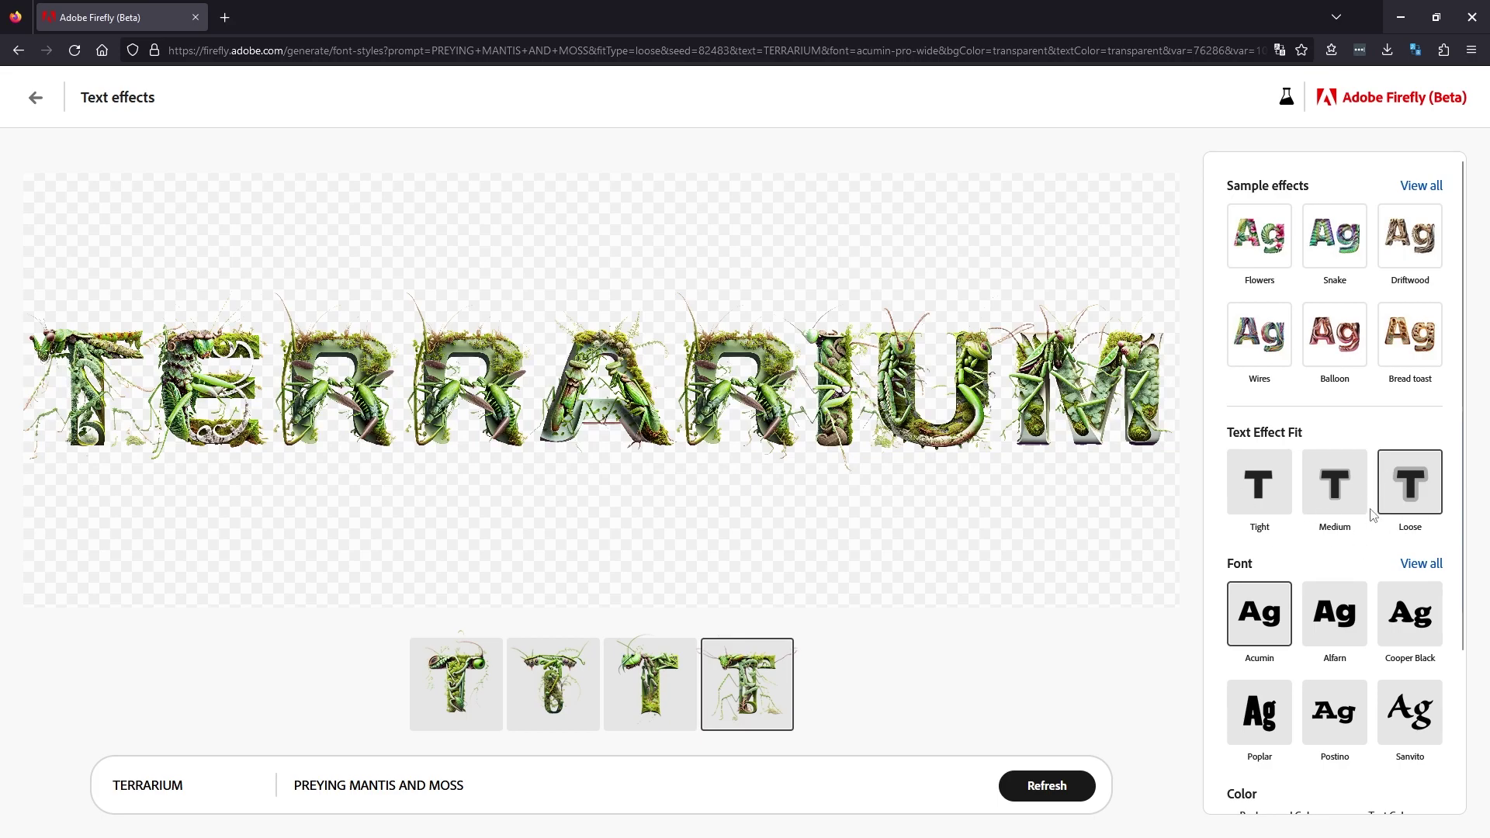
{"action": "scroll", "coordinate": [1360, 544], "scroll_direction": "down", "scroll_amount": 3}
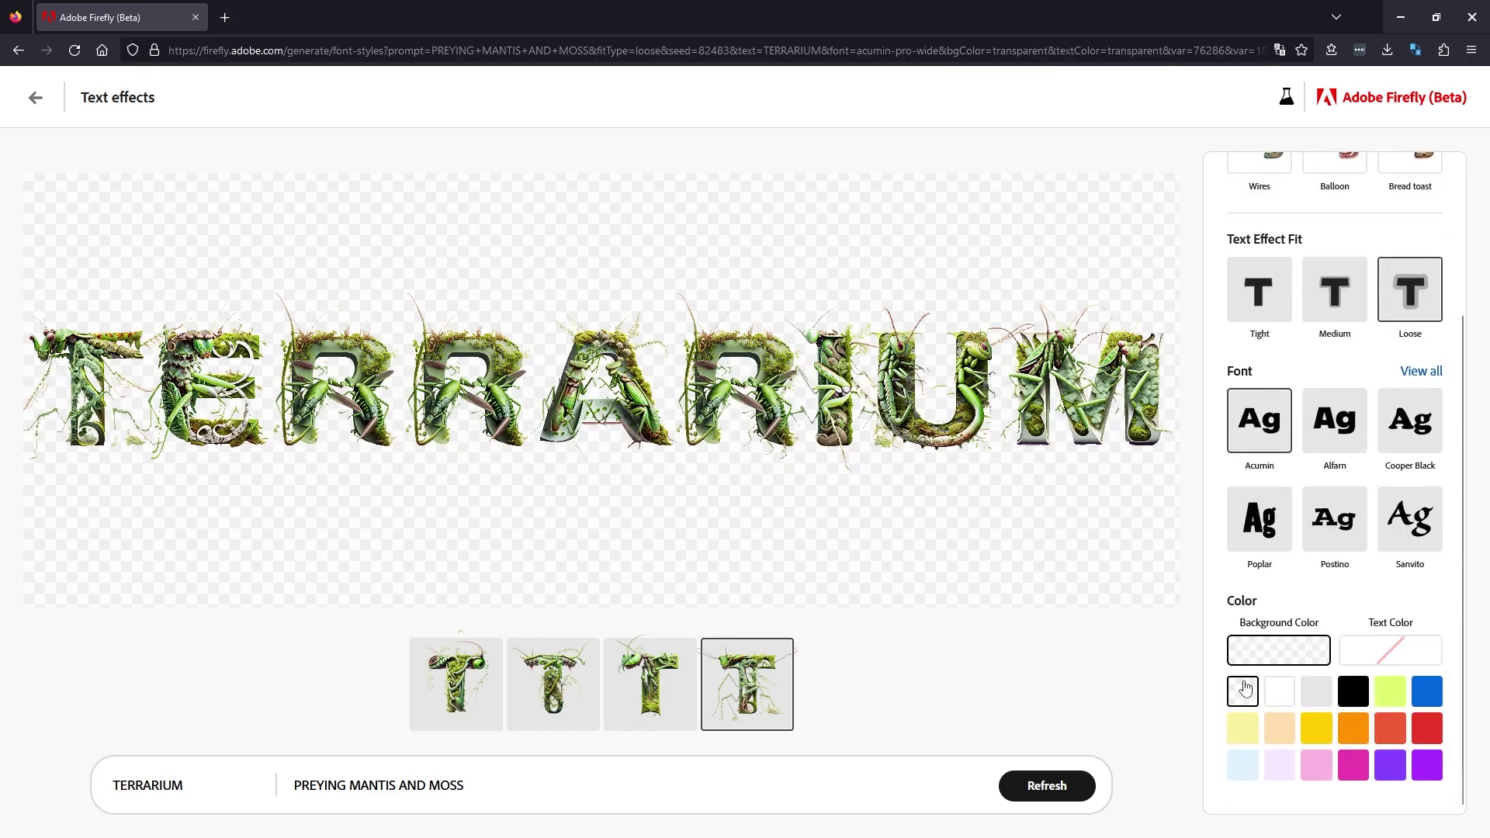
{"action": "left_click", "coordinate": [1354, 693]}
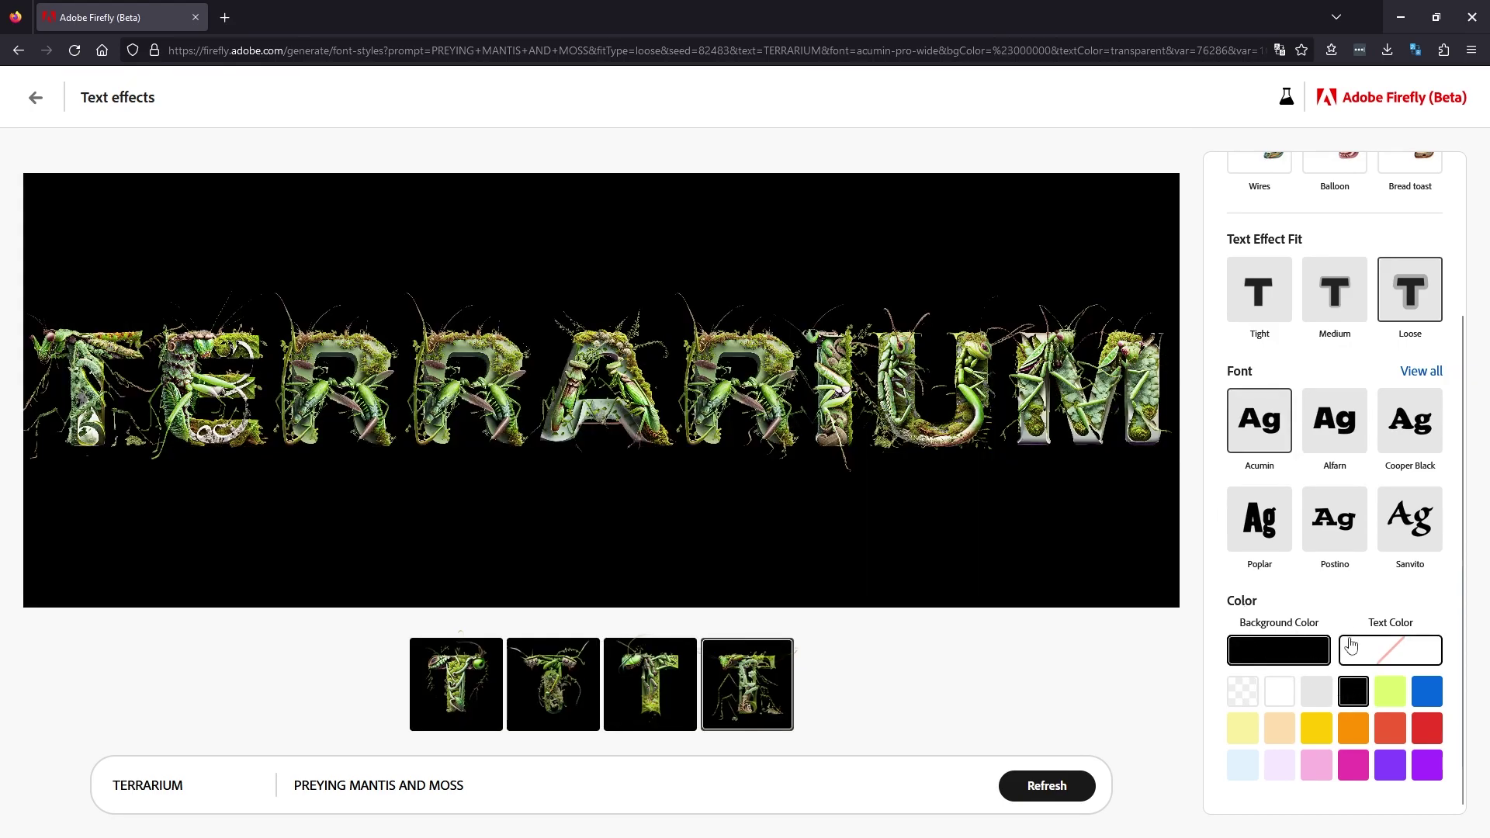
{"action": "left_click", "coordinate": [1243, 691]}
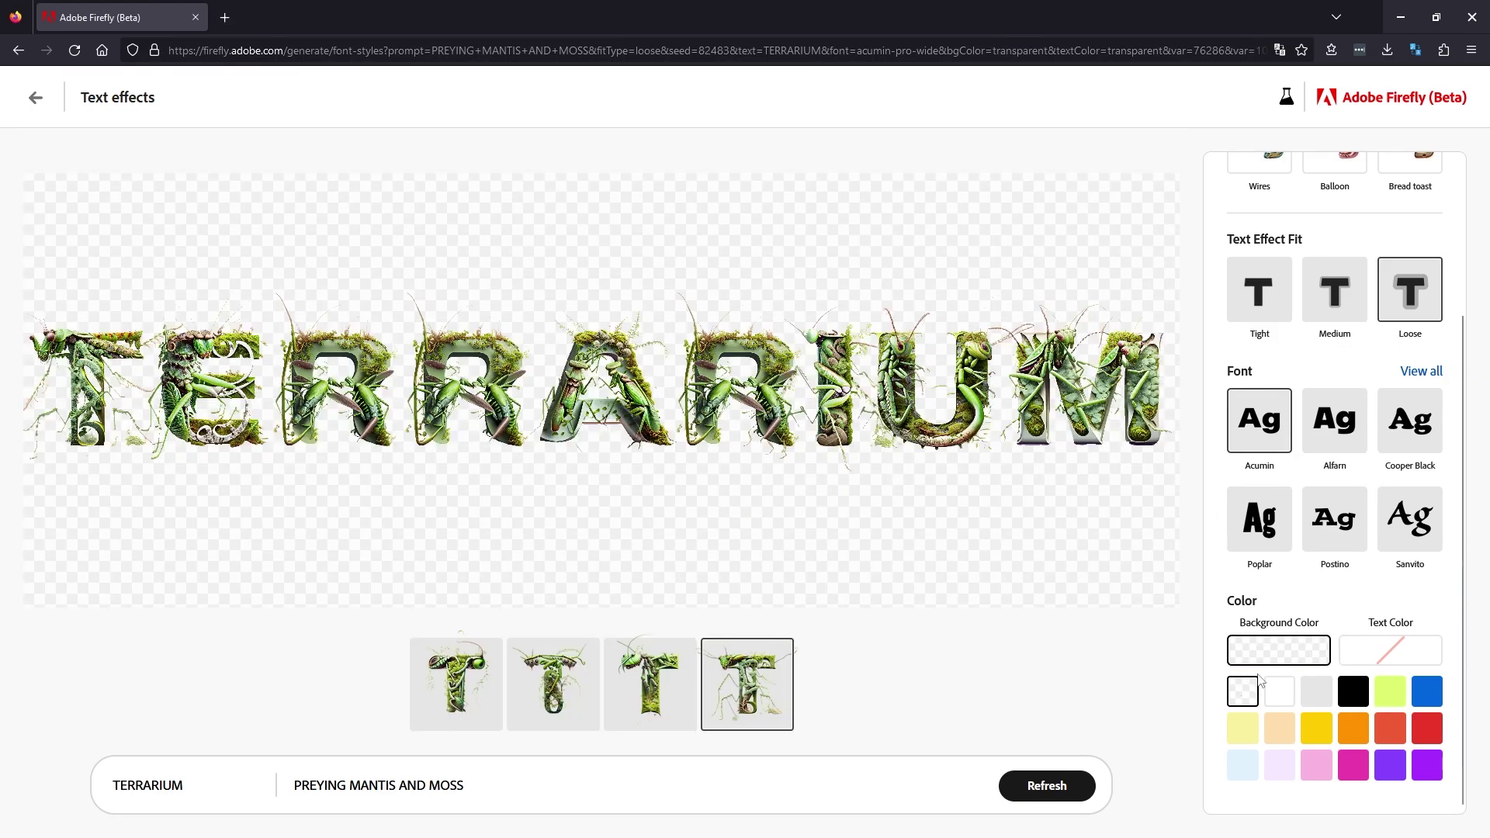
{"action": "left_click", "coordinate": [1381, 661]}
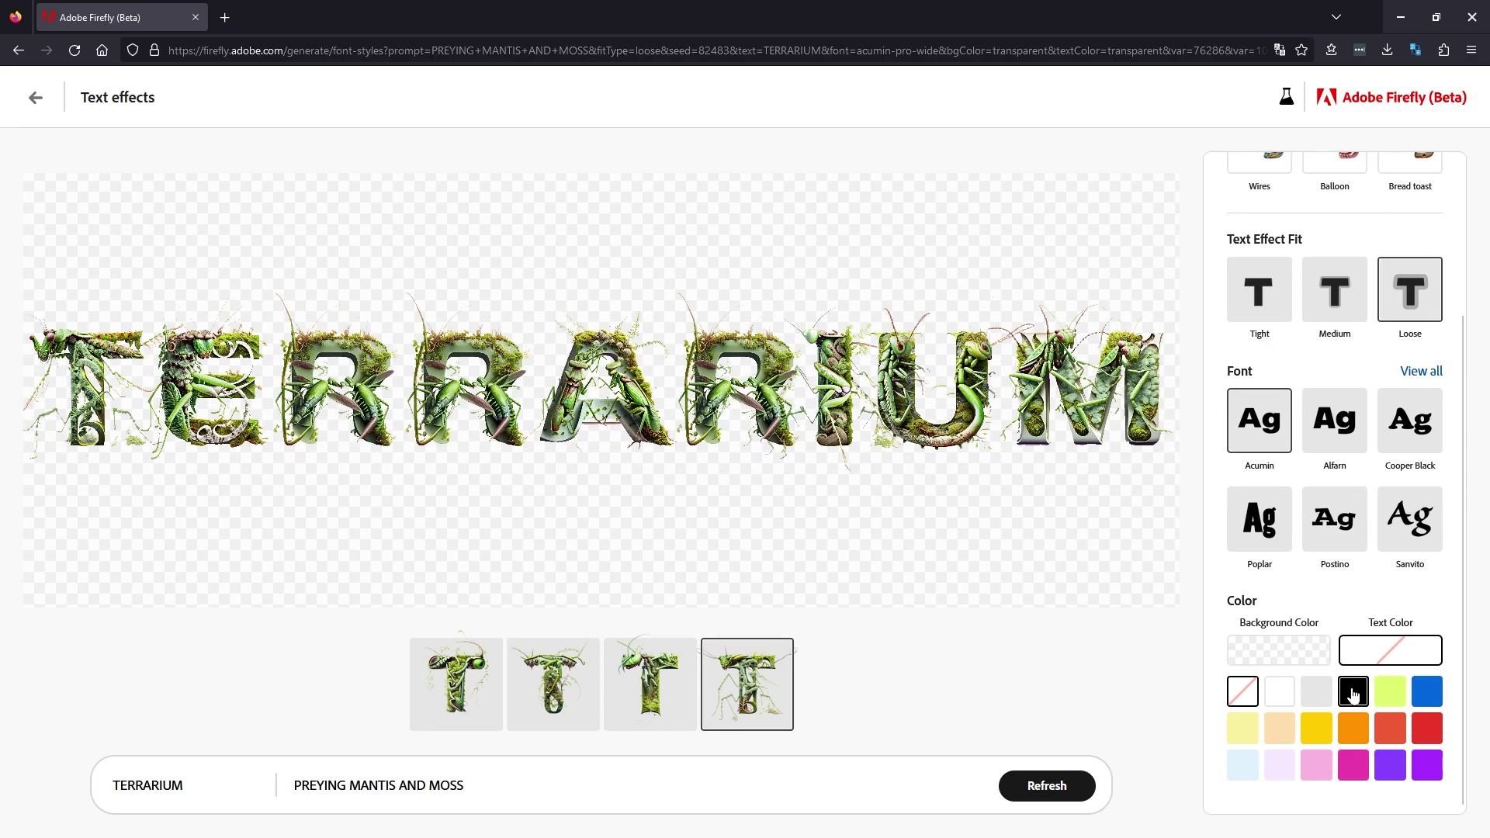
{"action": "left_click", "coordinate": [1354, 693]}
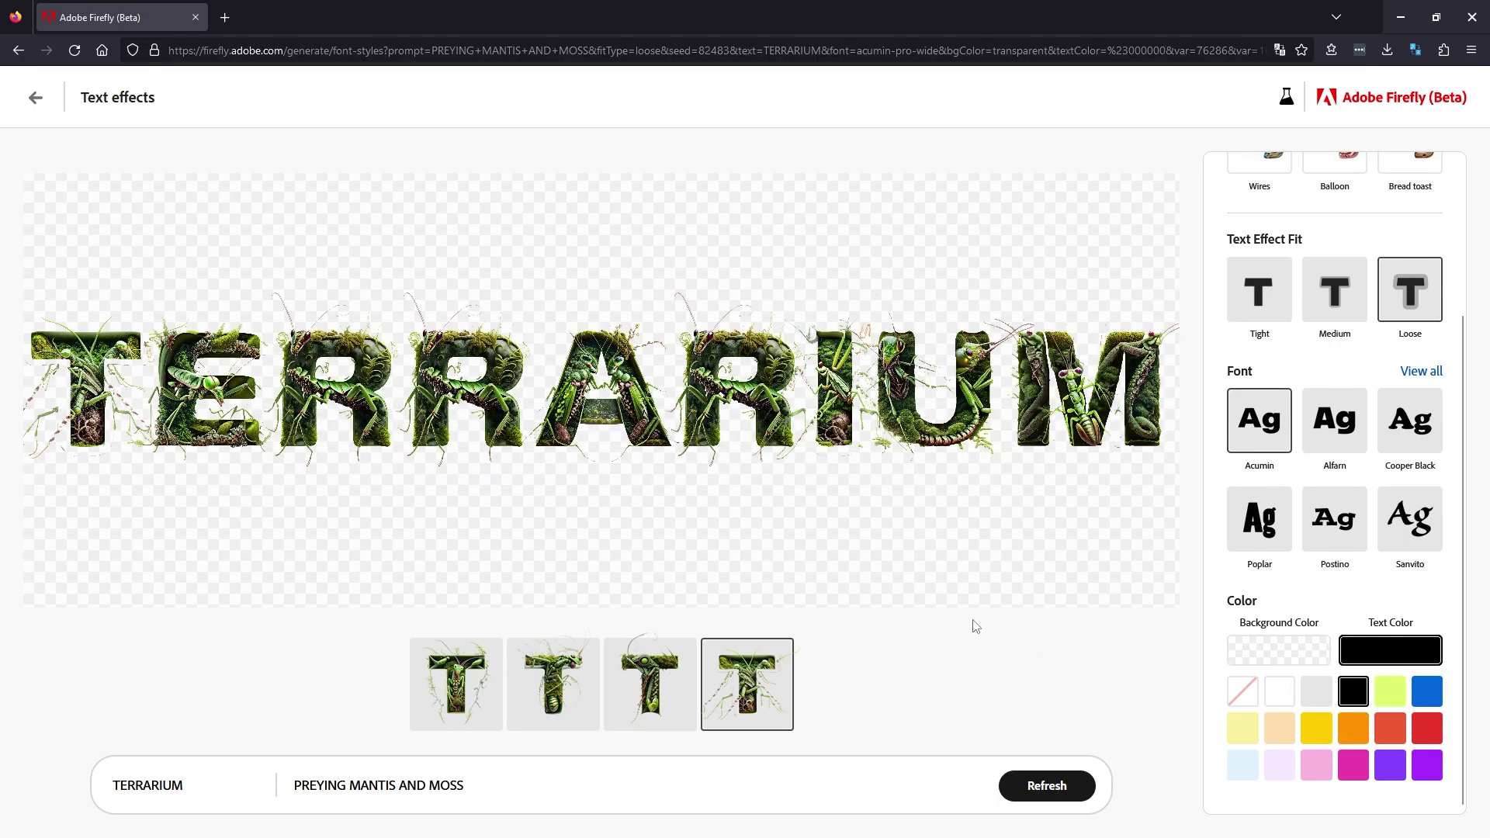
{"action": "mouse_move", "coordinate": [293, 386]}
{"action": "left_click", "coordinate": [1353, 766]}
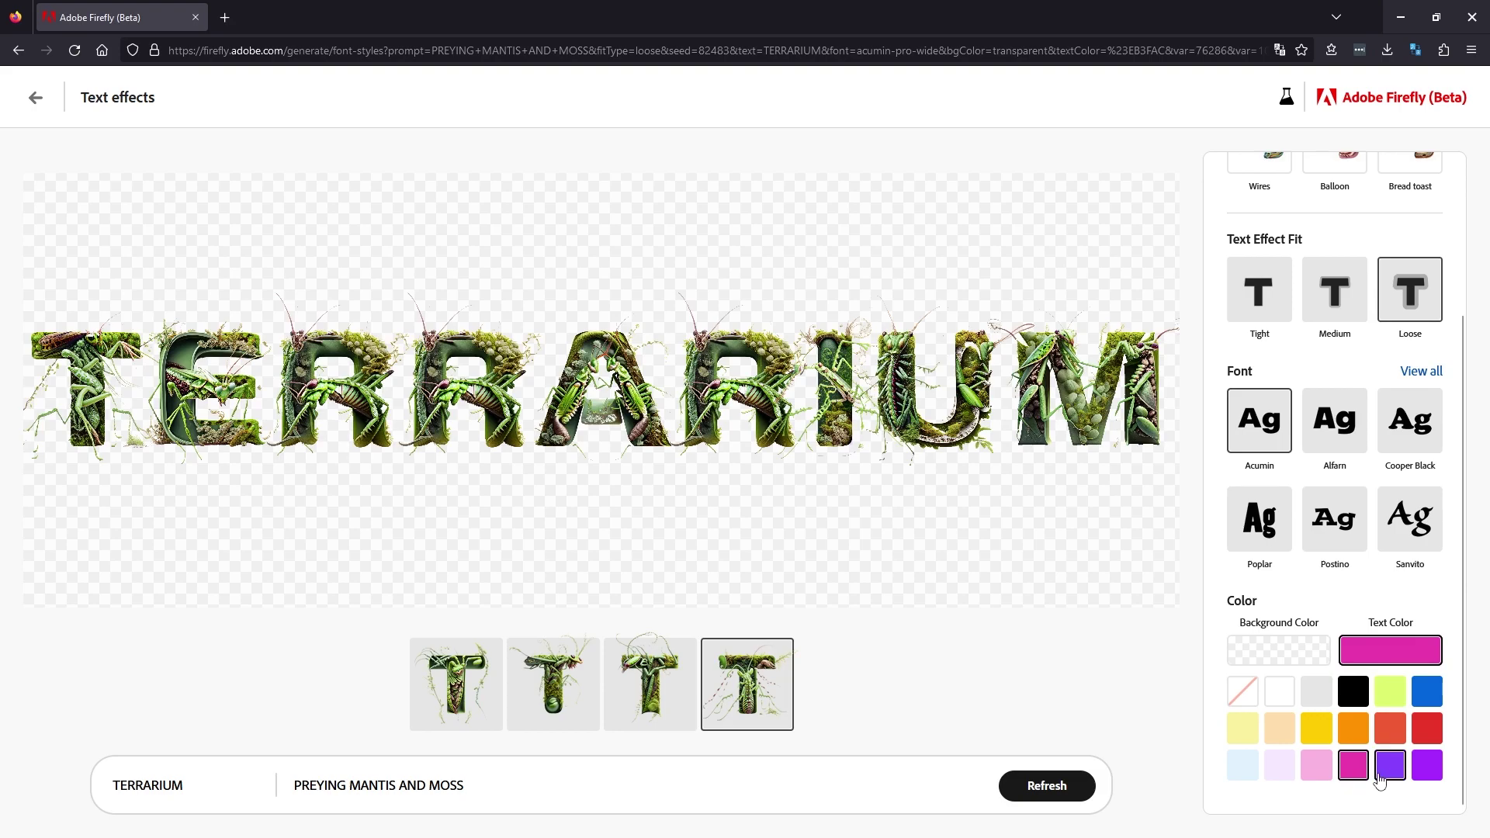
{"action": "left_click", "coordinate": [1250, 689]}
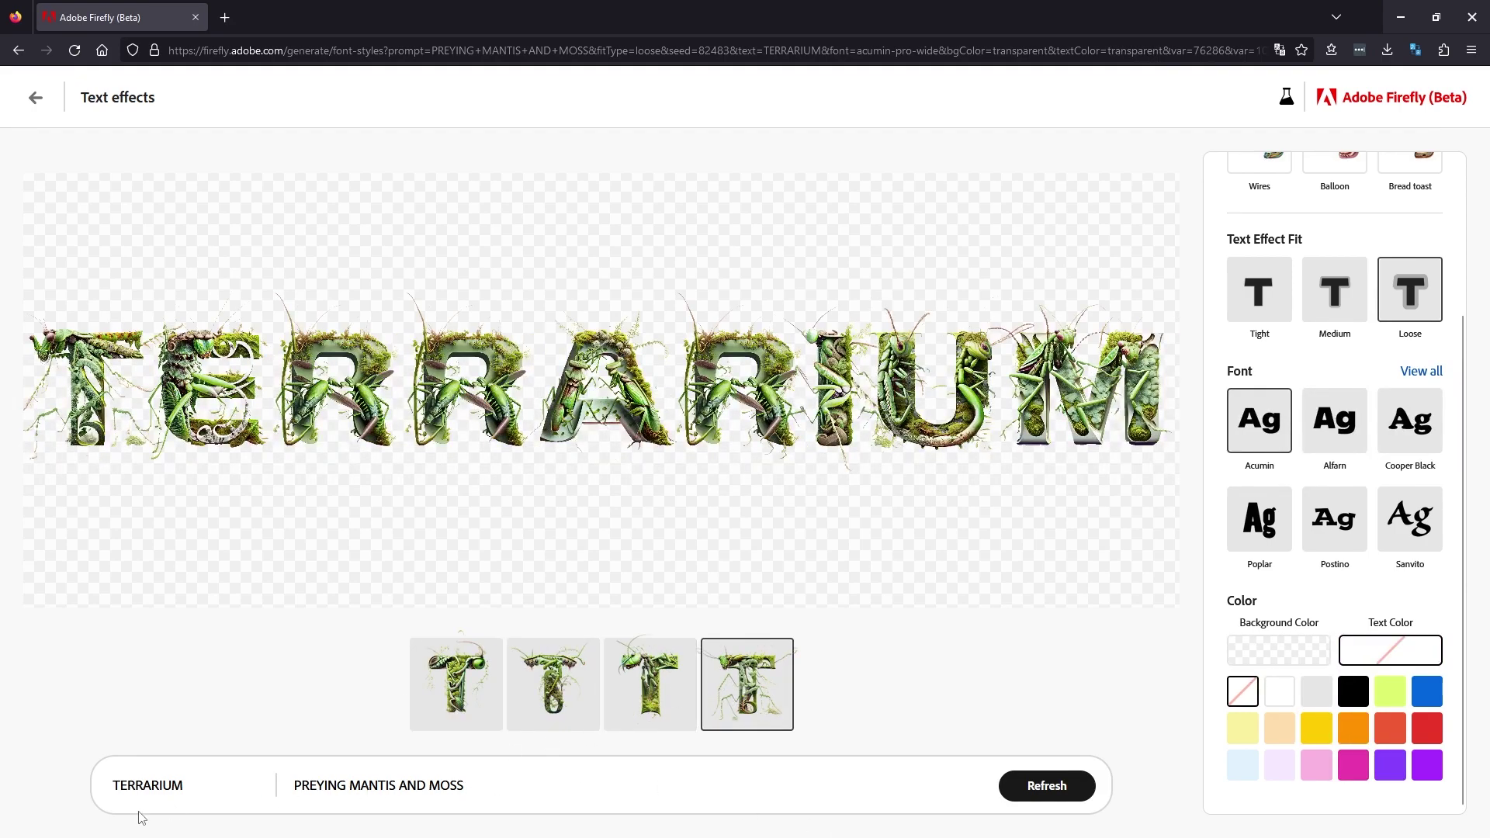
Replace TERRARIUM with DOWNLOADSOURCE and generate it with the prompt 'CITY NIGHTSCAPE'
{"action": "left_click_drag", "start_coordinate": [223, 785], "coordinate": [83, 794]}
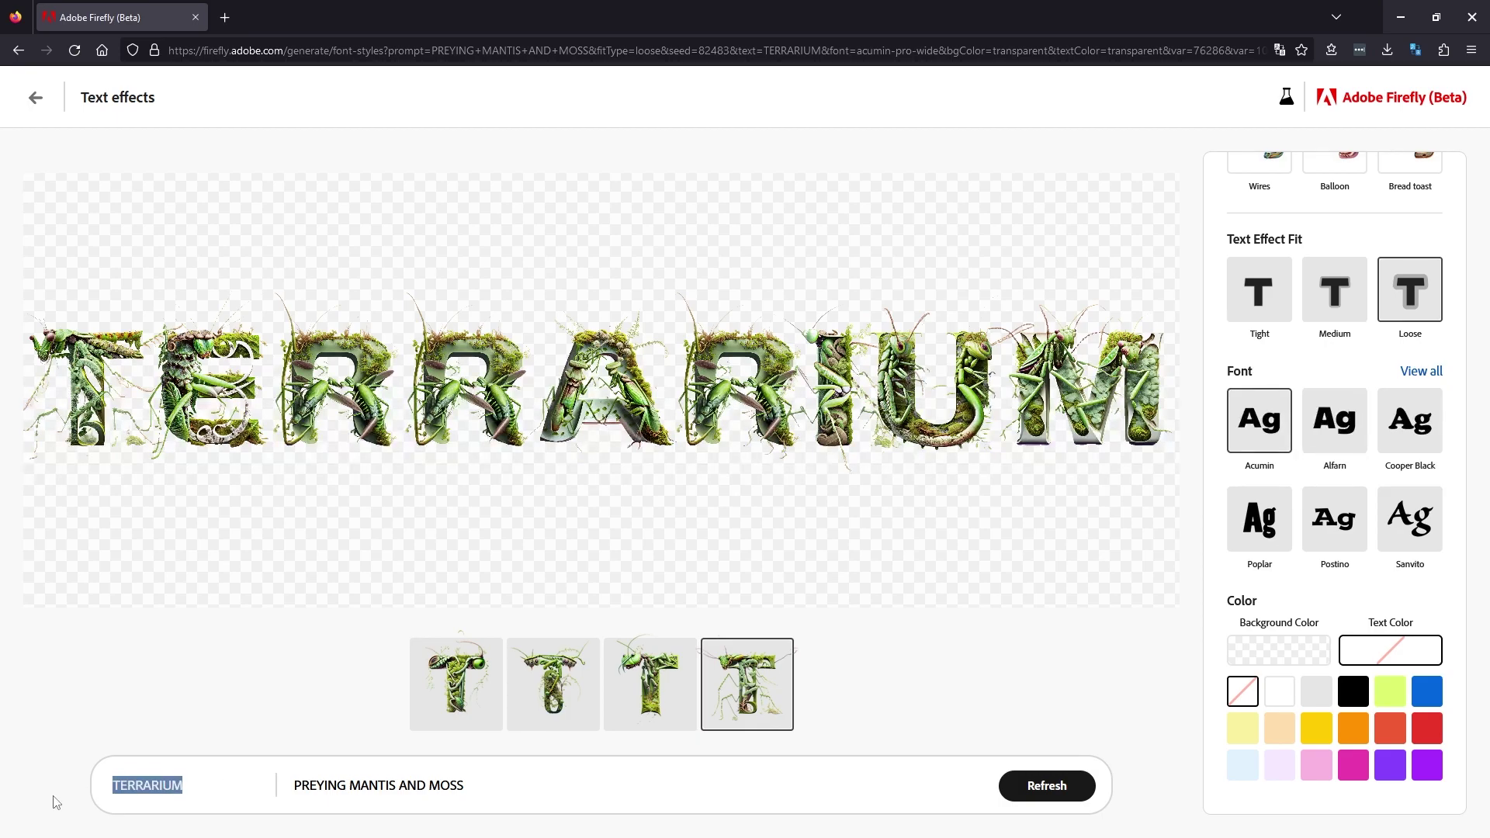
{"action": "key", "text": "BackSpace"}
{"action": "type", "text": "DOWNL"}
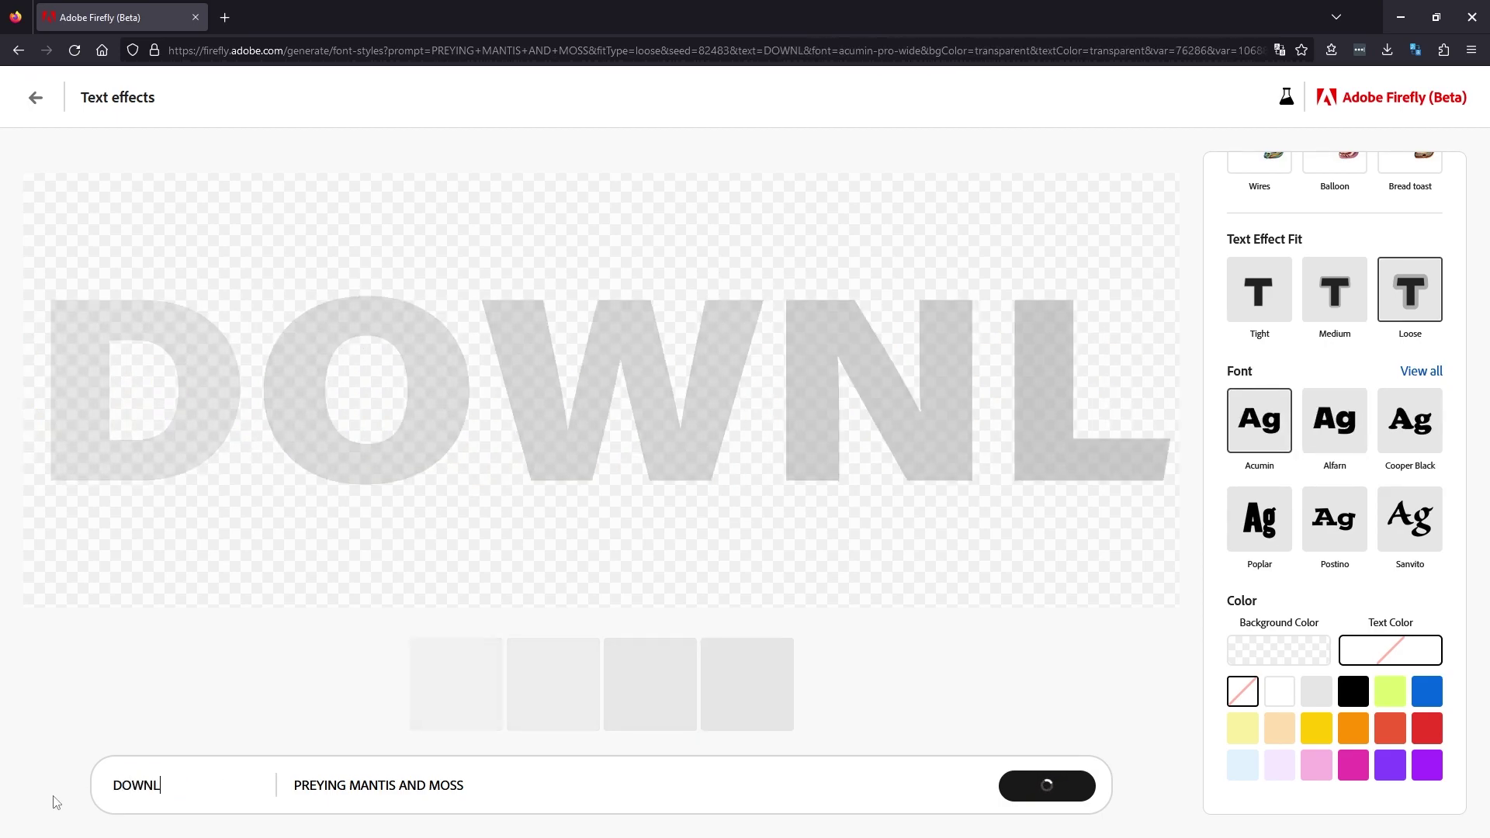
{"action": "type", "text": "OADSOURCE"}
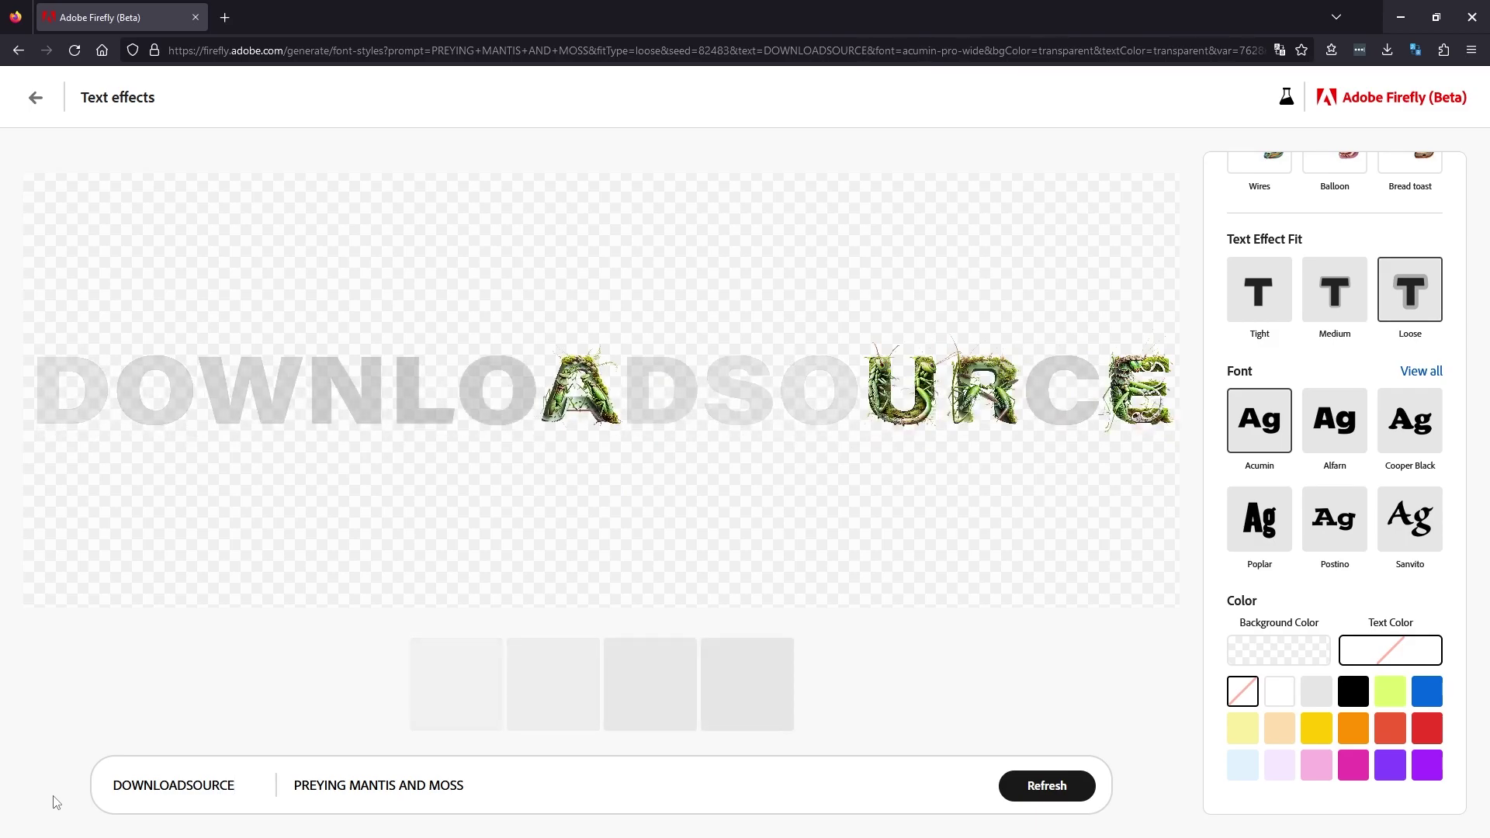
{"action": "key", "text": "Tab"}
{"action": "key", "text": "BackSpace"}
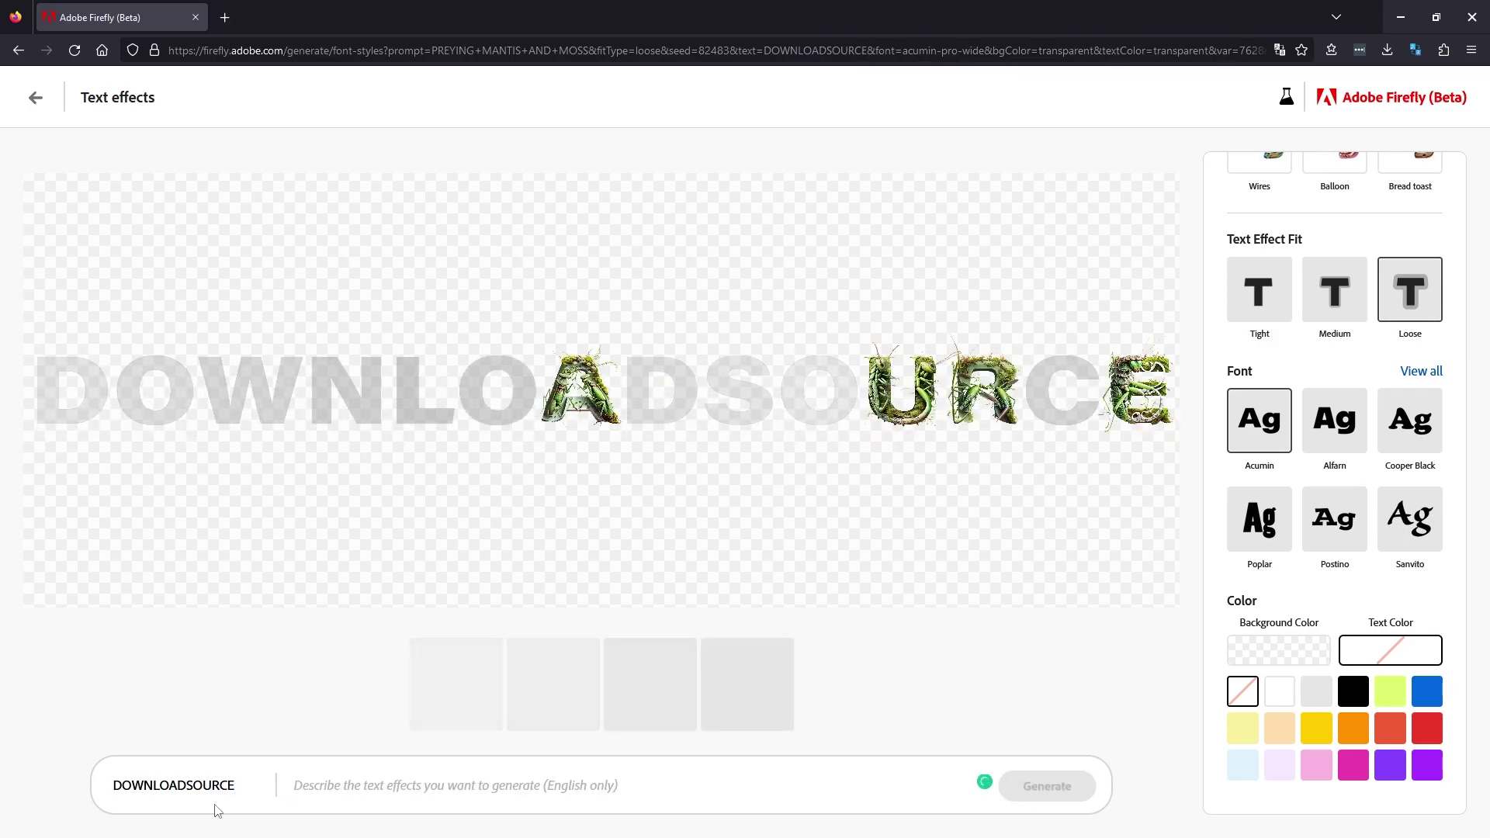
{"action": "type", "text": "CITY NI"}
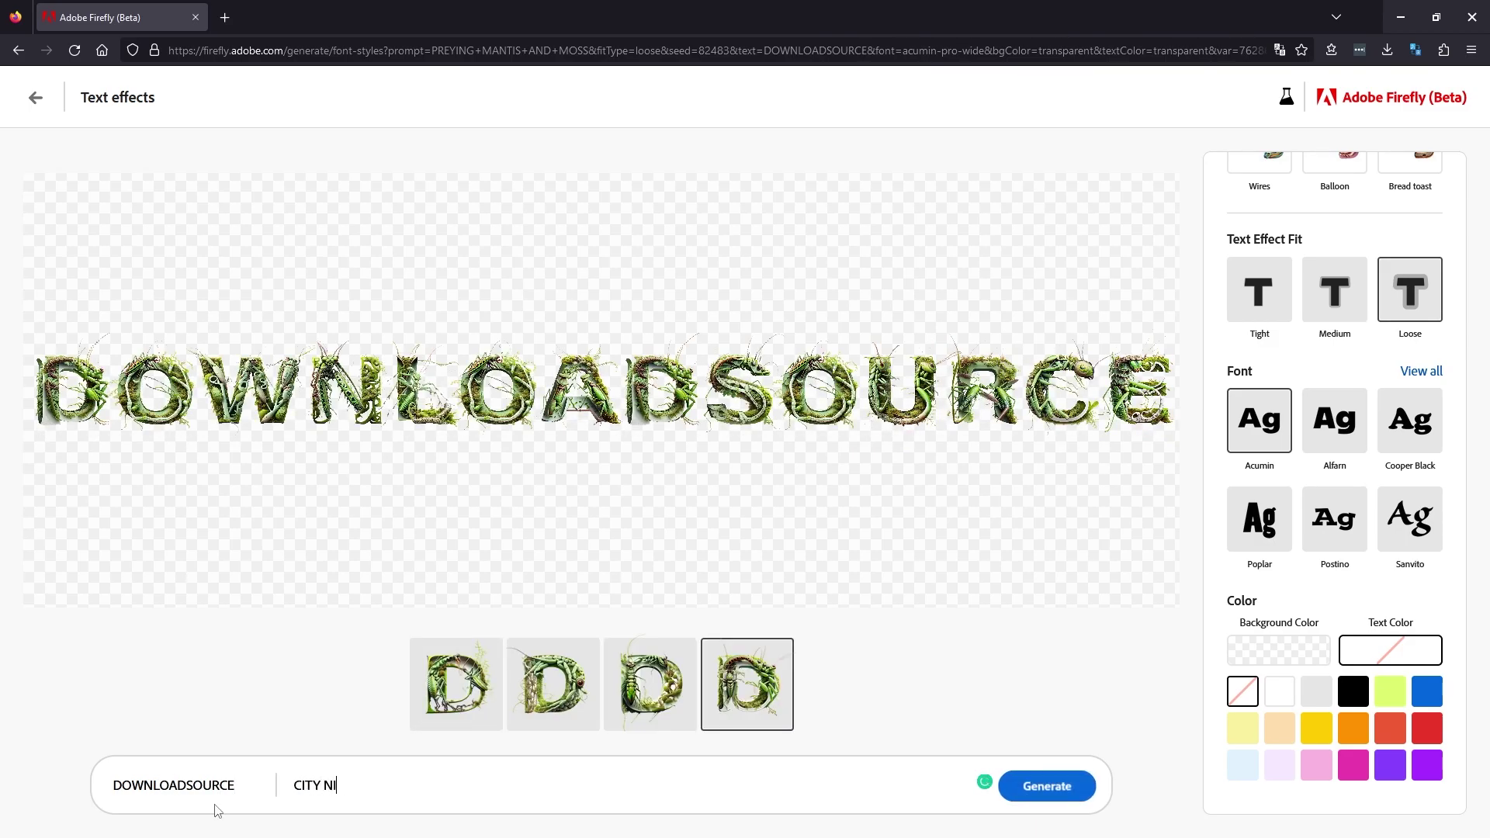
{"action": "type", "text": "GHTSCAPE"}
{"action": "key", "text": "Return"}
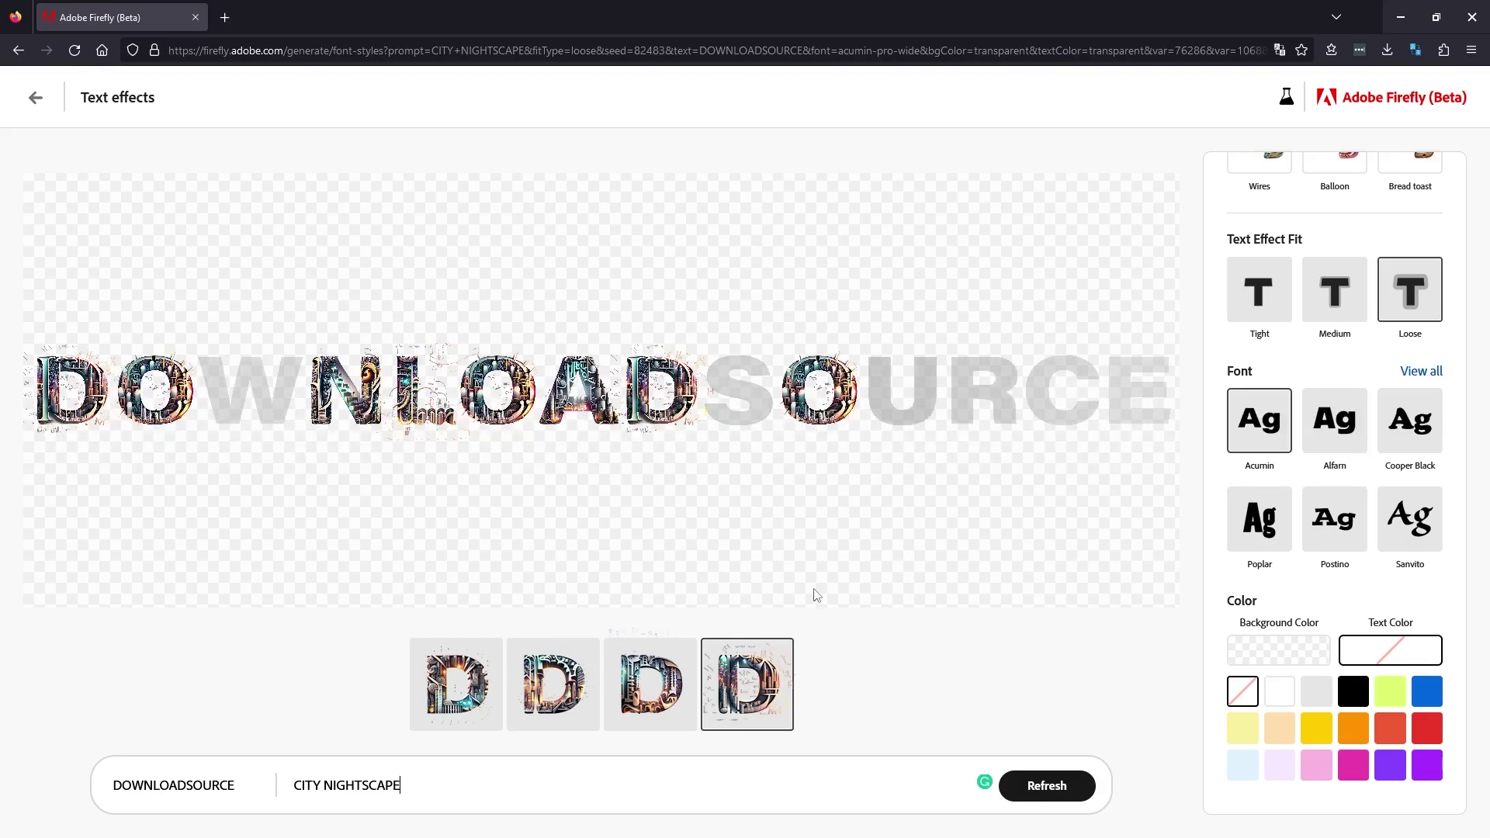
Generate DOWNLOADSOURCE with the prompt 'SILICONE VALLEY', accepting the spelling fix
{"action": "left_click_drag", "start_coordinate": [443, 784], "coordinate": [285, 786]}
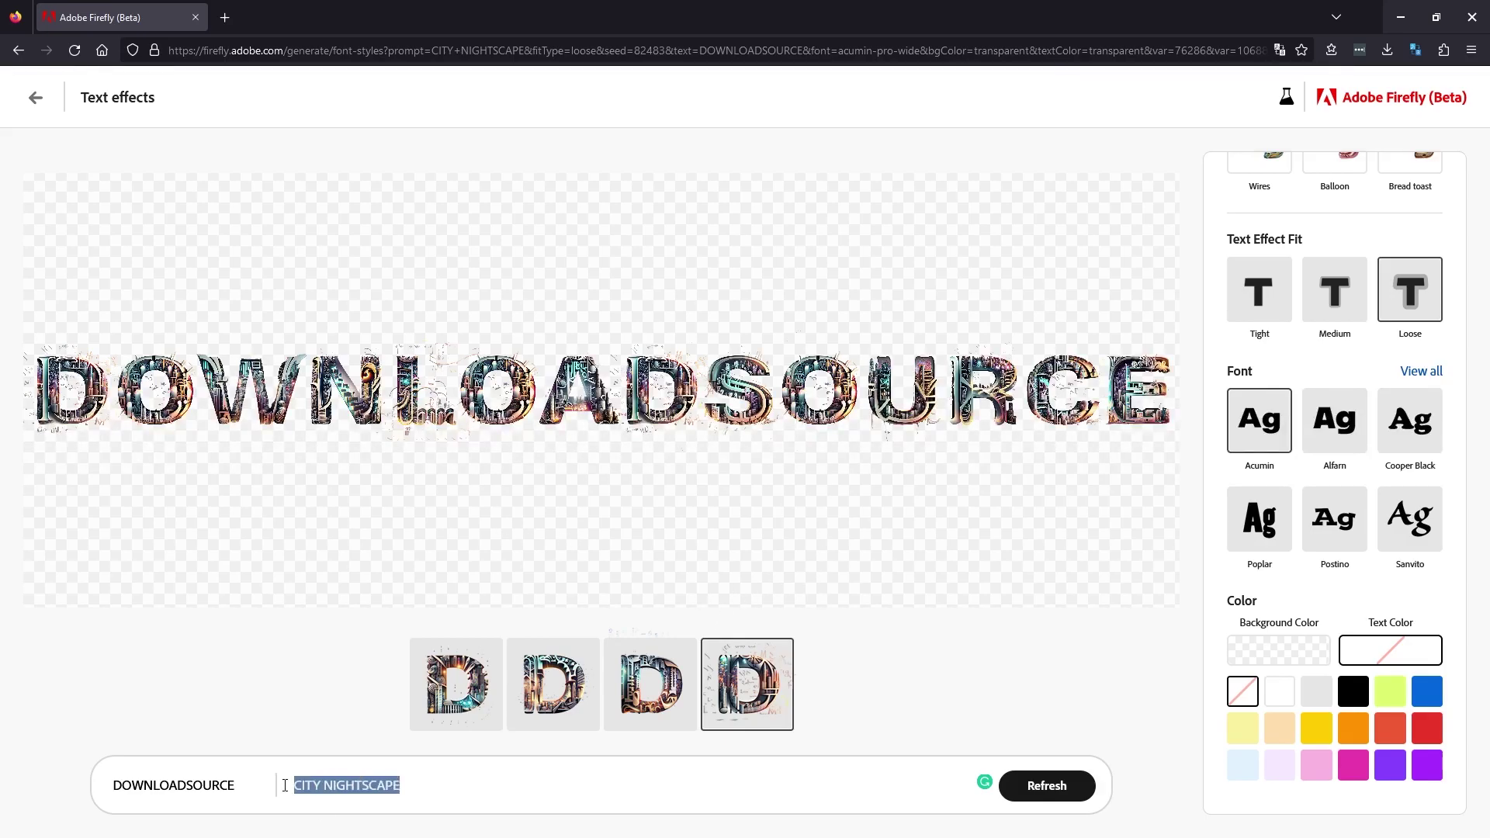
{"action": "key", "text": "BackSpace"}
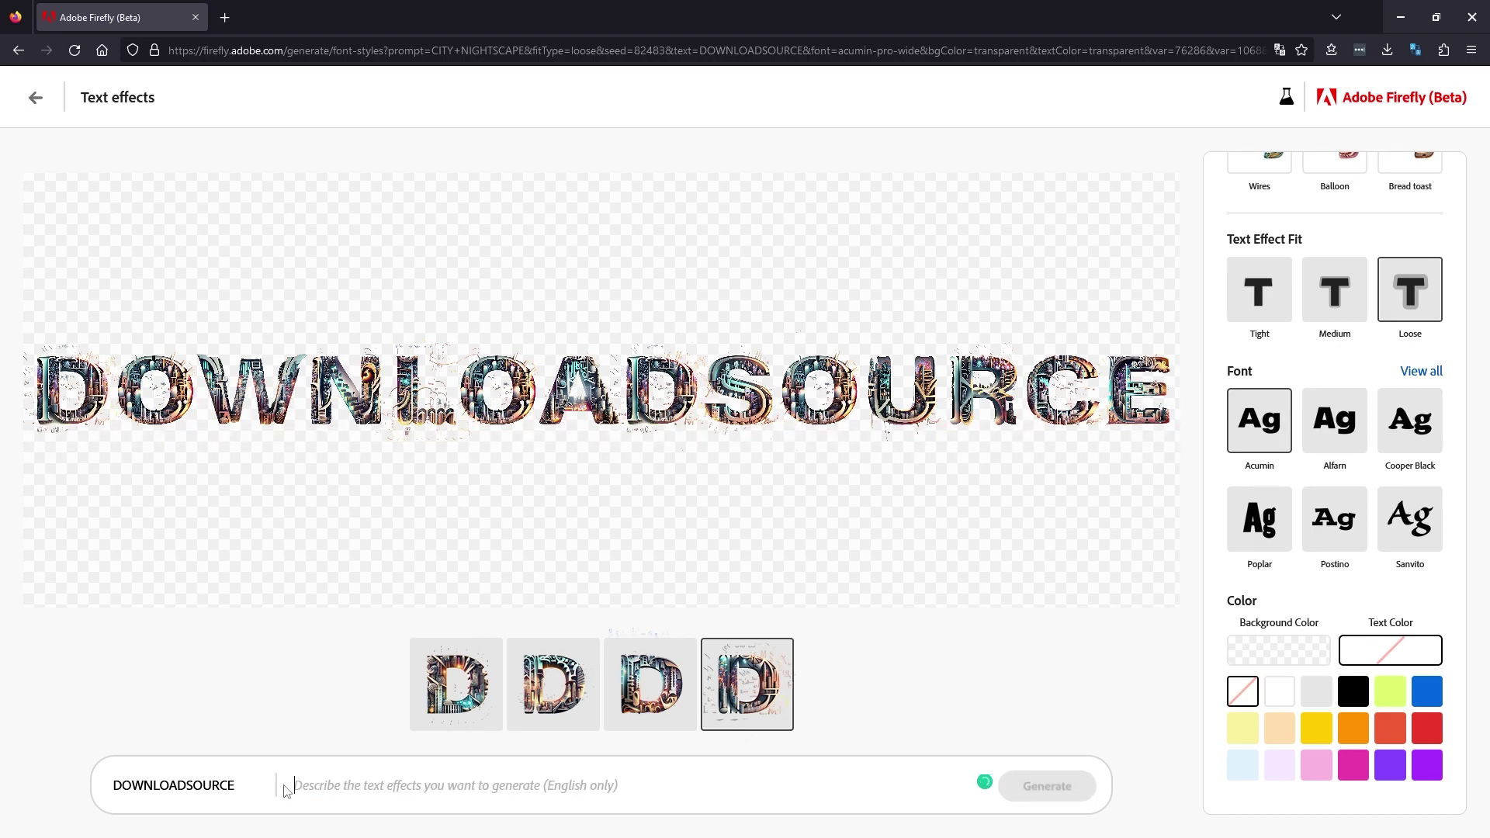
{"action": "type", "text": "SILCONE VALLEY"}
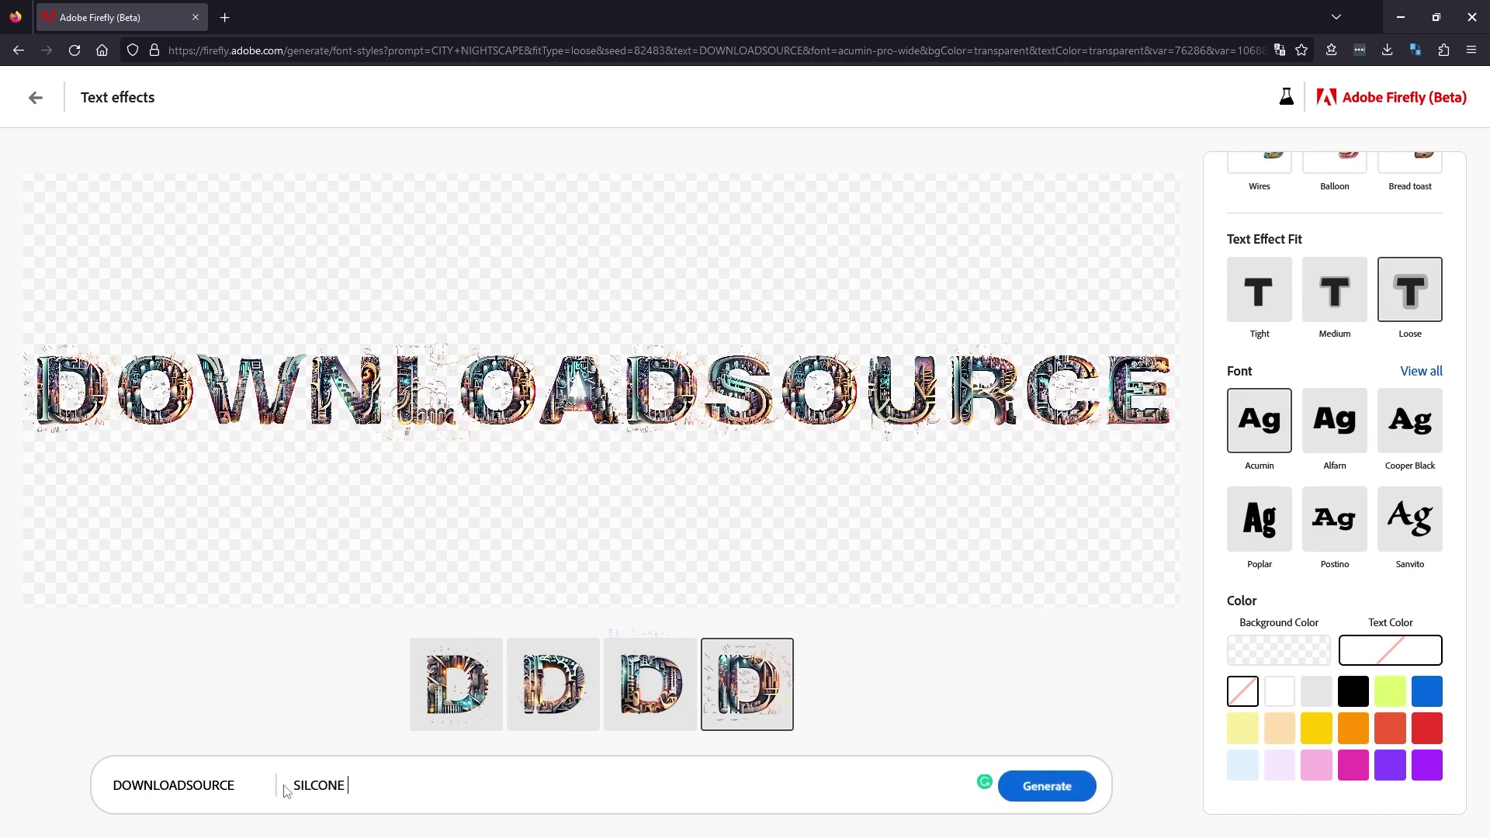
{"action": "mouse_move", "coordinate": [310, 792]}
{"action": "left_click", "coordinate": [325, 675]}
{"action": "left_click", "coordinate": [1052, 798]}
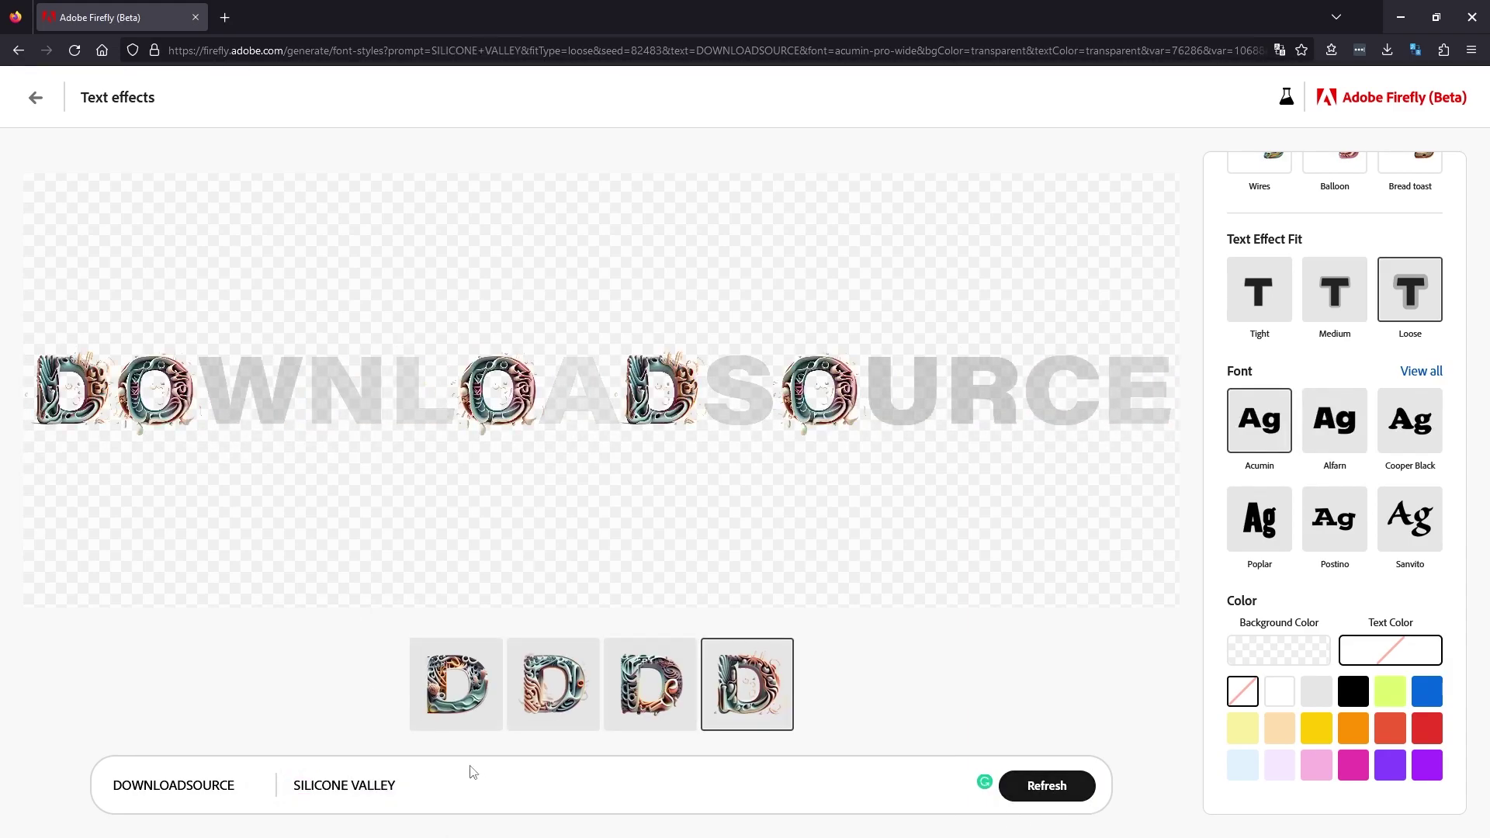
Regenerate with the prompt 'BIRDS FLYING IN THE SKY WITH A TORNADO'
{"action": "left_click", "coordinate": [370, 788]}
{"action": "key", "text": "ctrl+a"}
{"action": "key", "text": "BackSpace"}
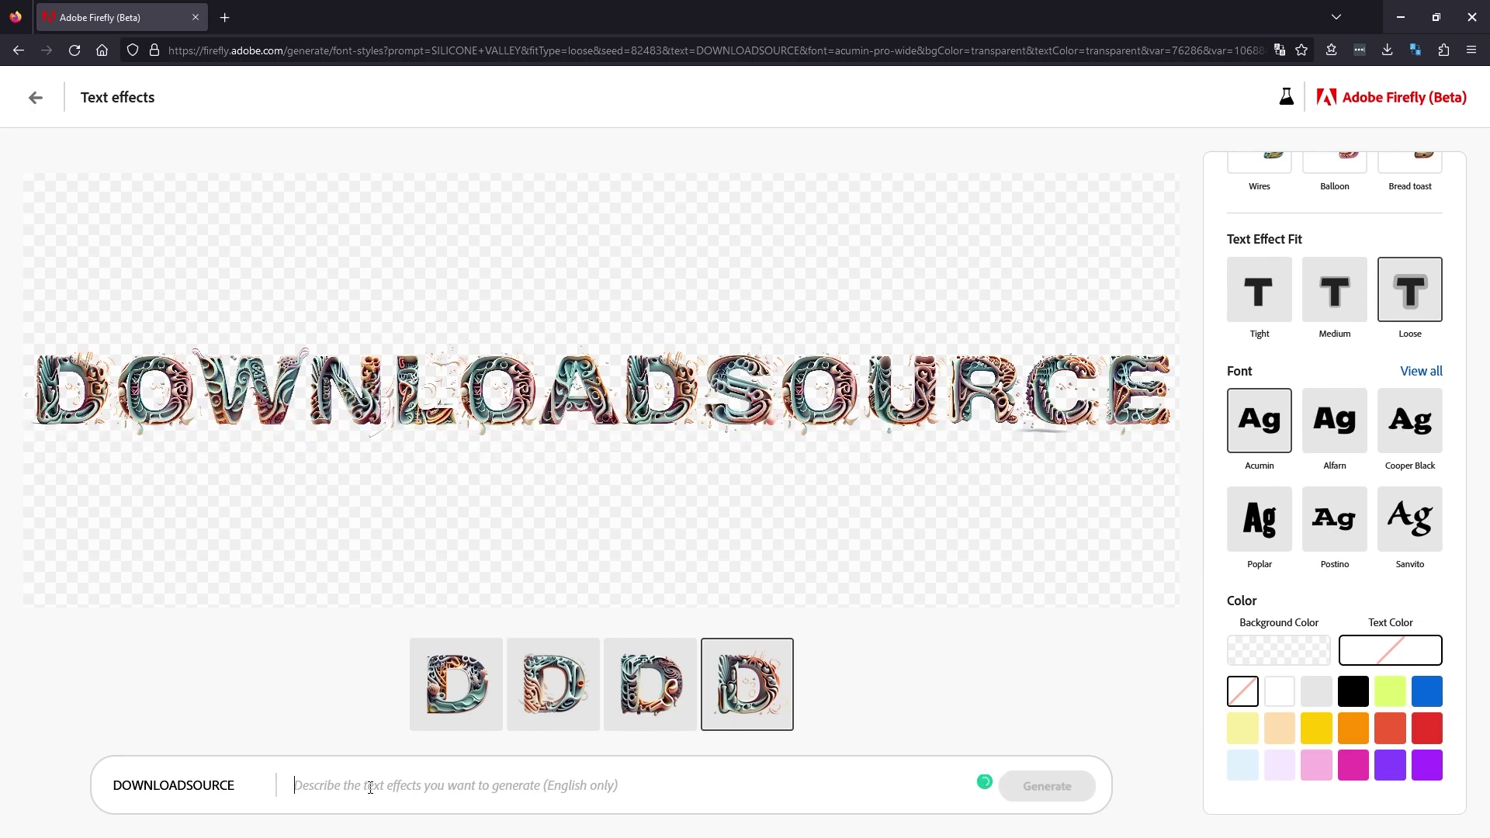
{"action": "type", "text": "IRDS "}
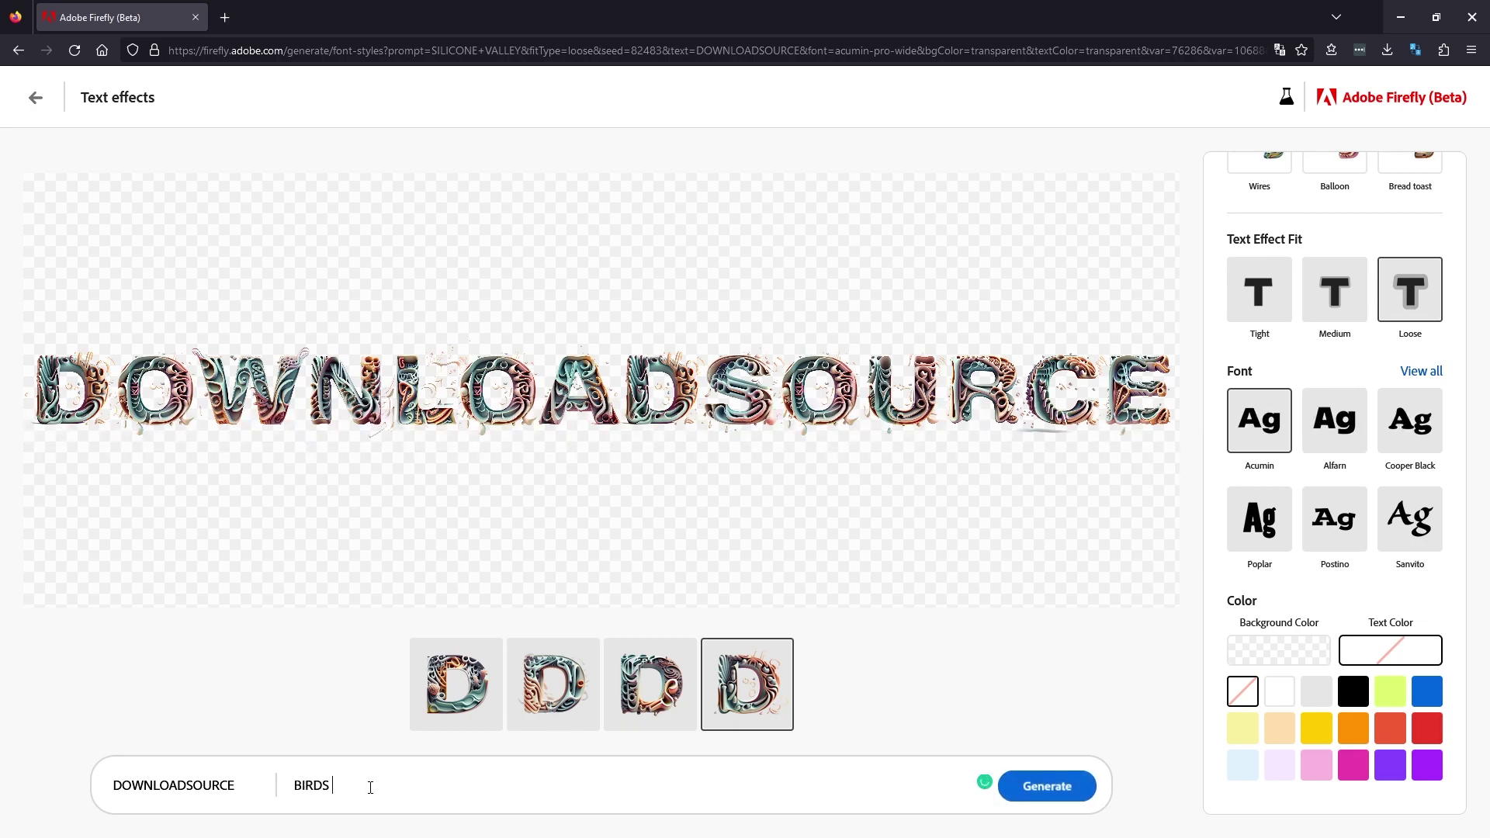
{"action": "type", "text": "FLYING IN THE SKY WITH A TORNA"}
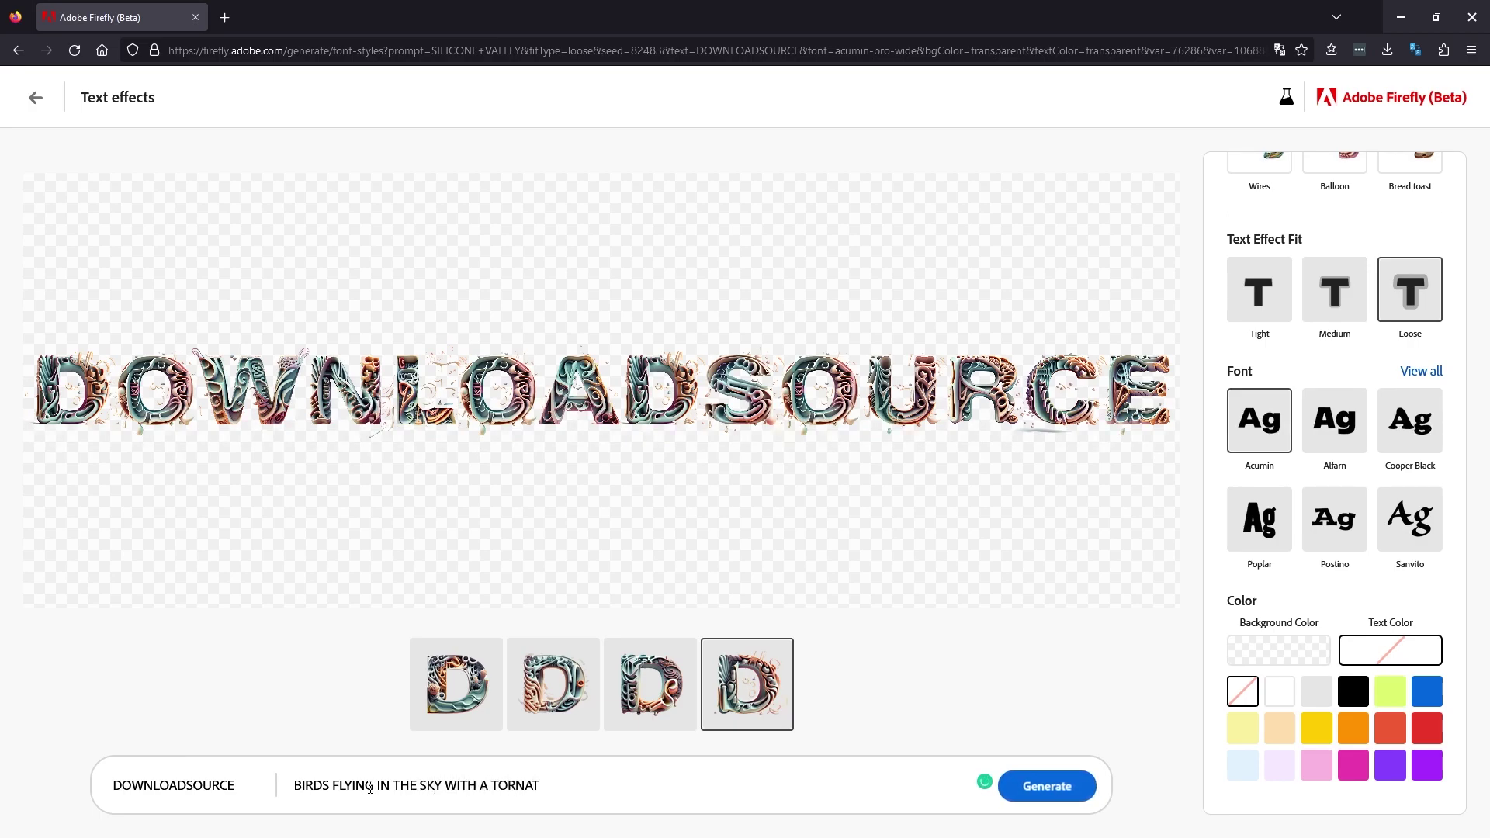
{"action": "type", "text": "DO"}
{"action": "key", "text": "Return"}
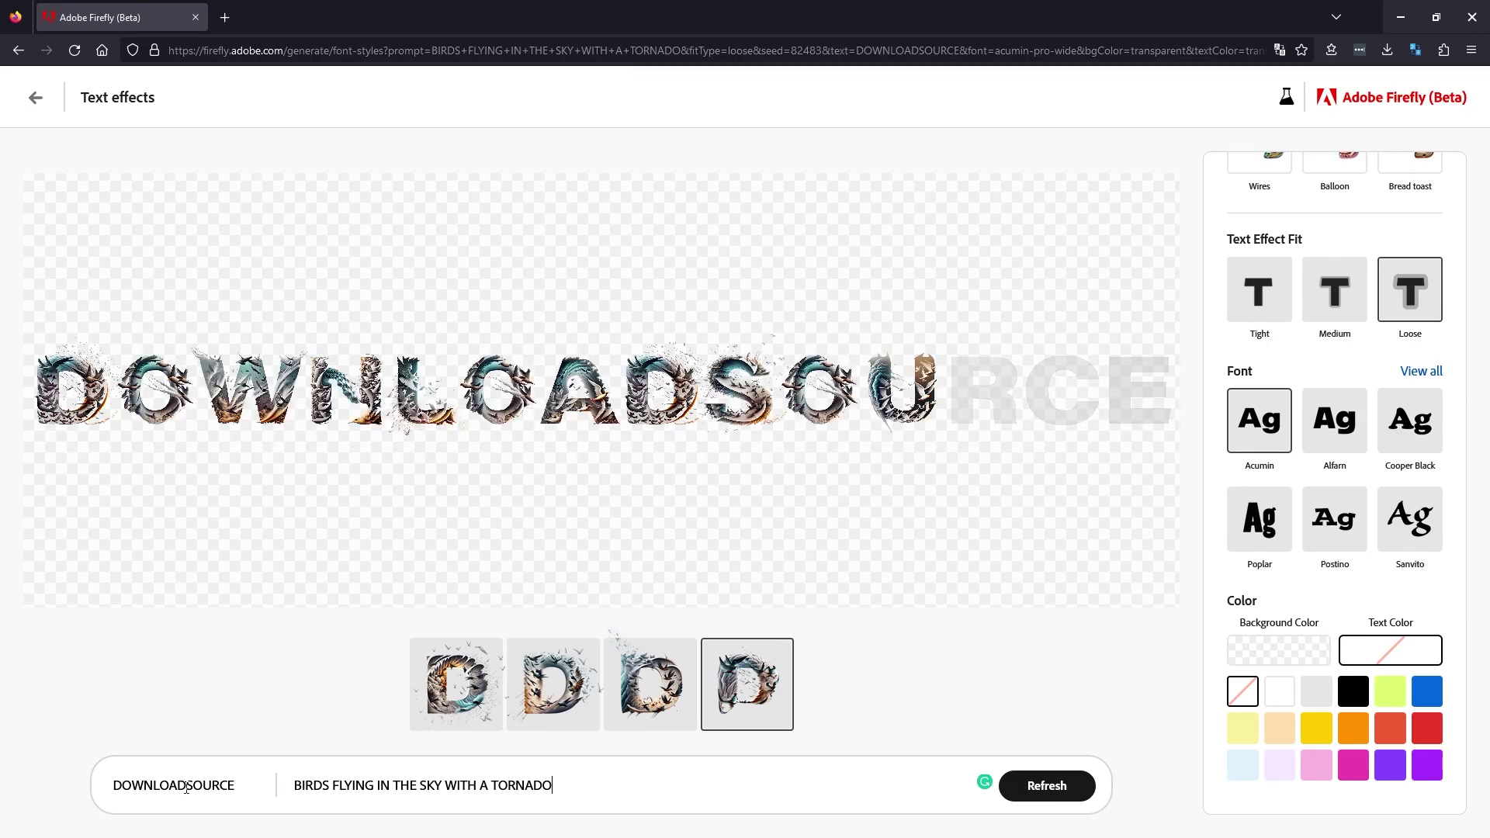
Trim the text to DOWNLOAD and download the result as a transparent PNG
{"action": "left_click_drag", "start_coordinate": [186, 786], "coordinate": [282, 785]}
{"action": "key", "text": "BackSpace"}
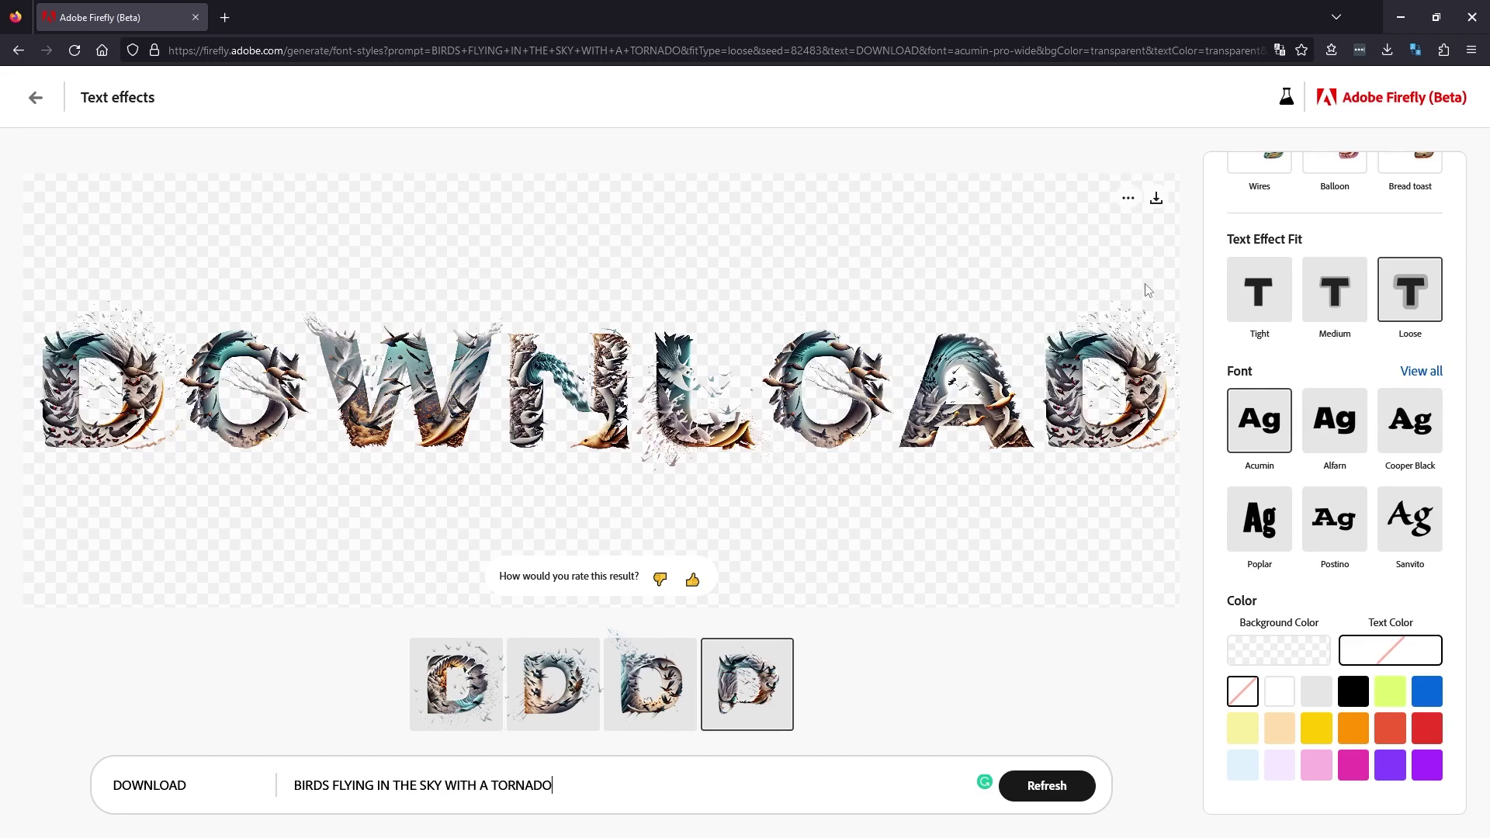
{"action": "left_click", "coordinate": [1160, 198]}
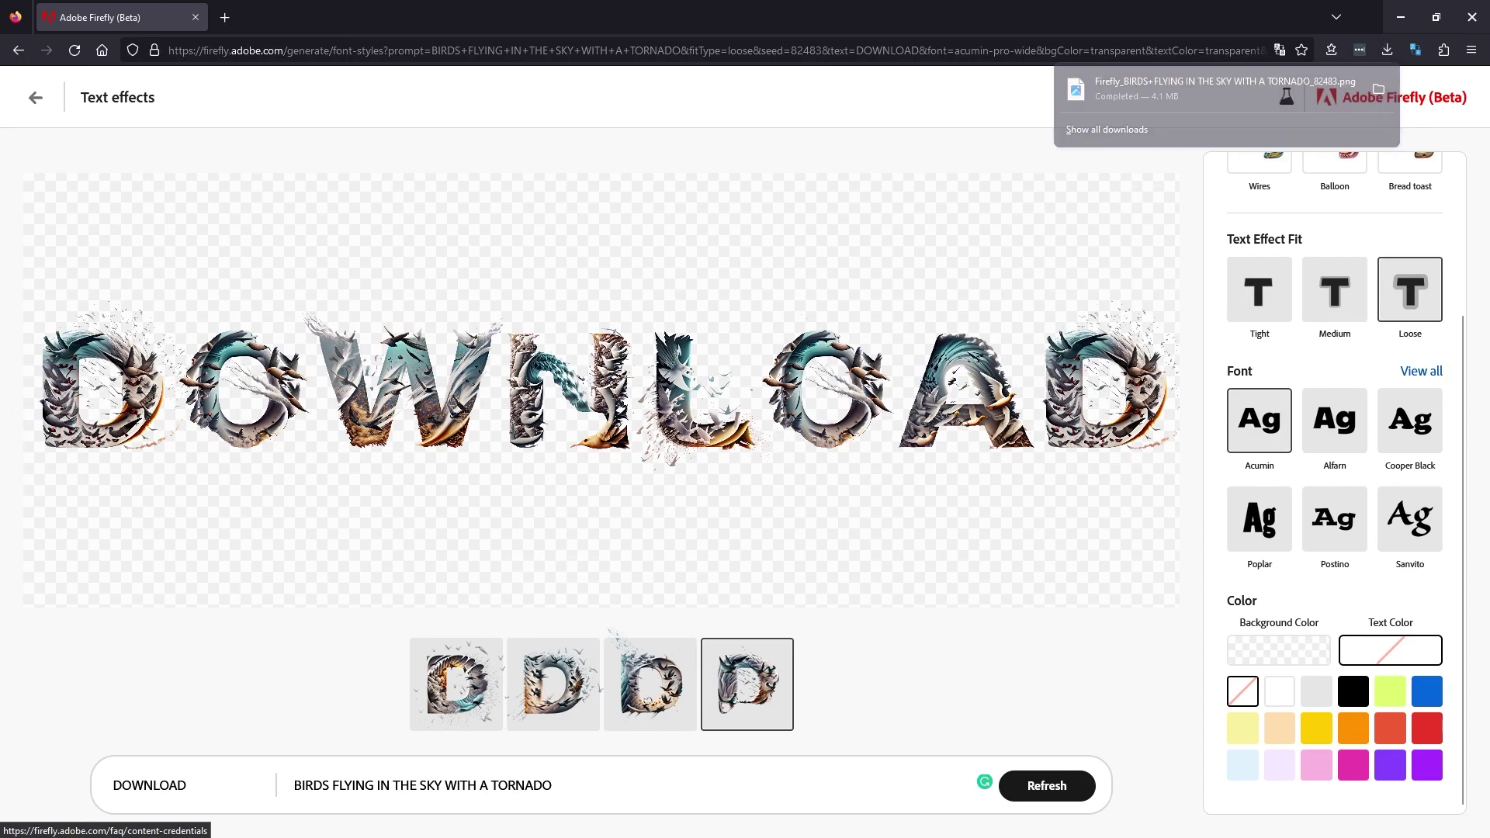
View the downloaded PNG from the Downloads folder, then close the viewer
{"action": "key", "text": "super+e"}
{"action": "left_click", "coordinate": [88, 232]}
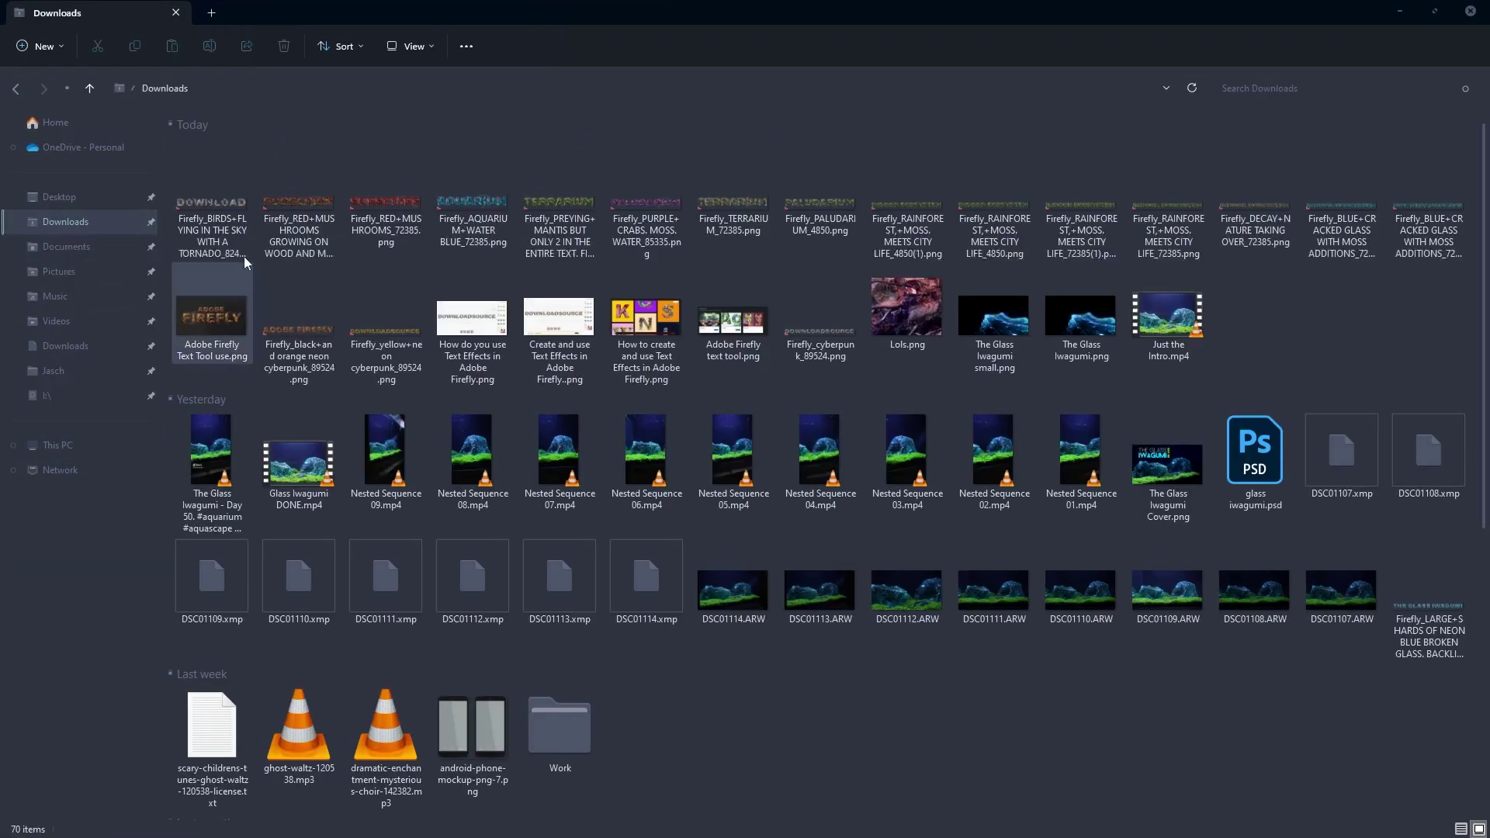
{"action": "double_click", "coordinate": [230, 208]}
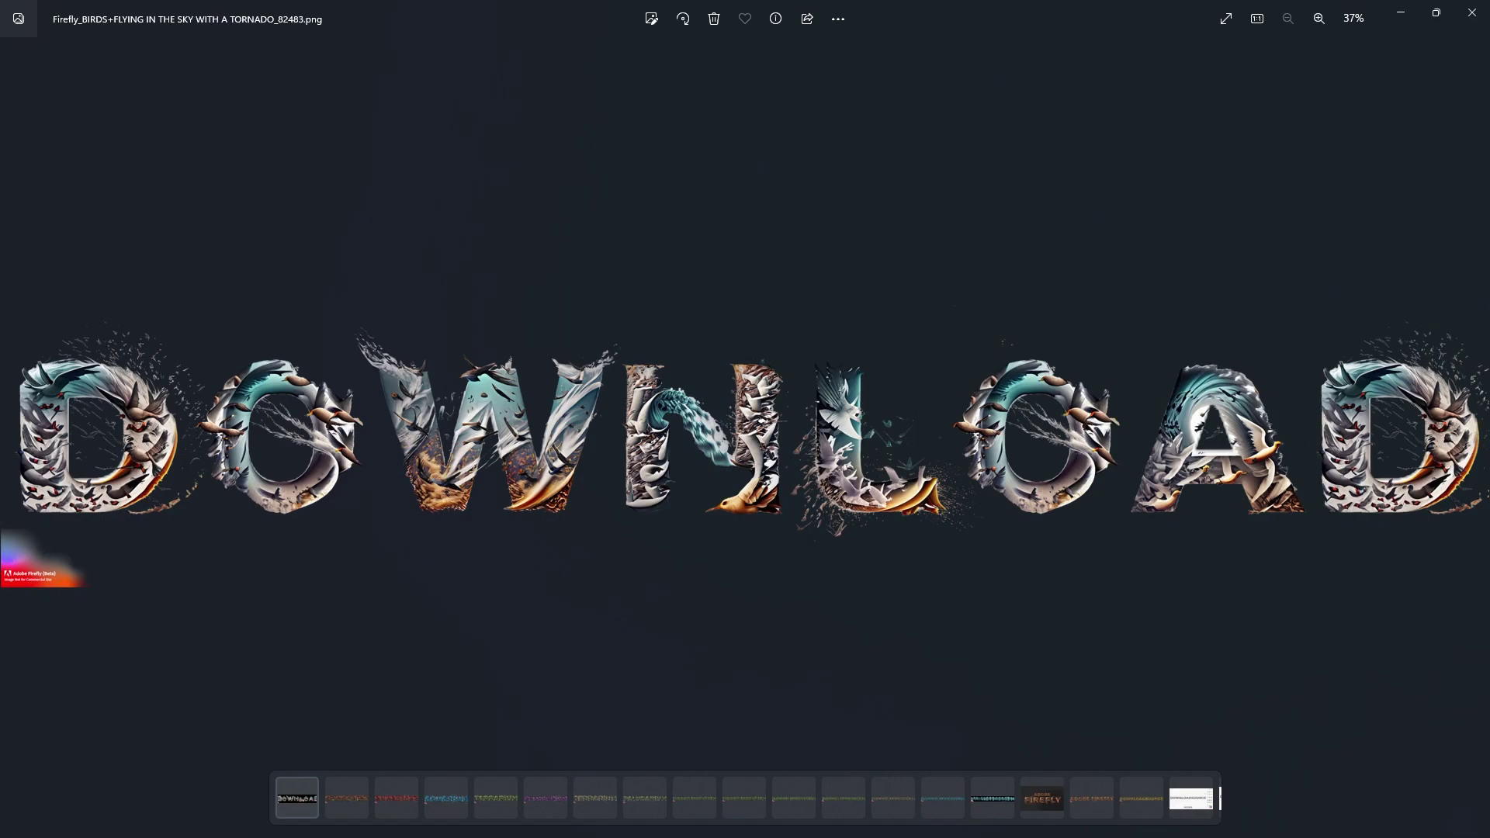
{"action": "left_click", "coordinate": [1472, 14]}
{"action": "left_click", "coordinate": [1470, 23]}
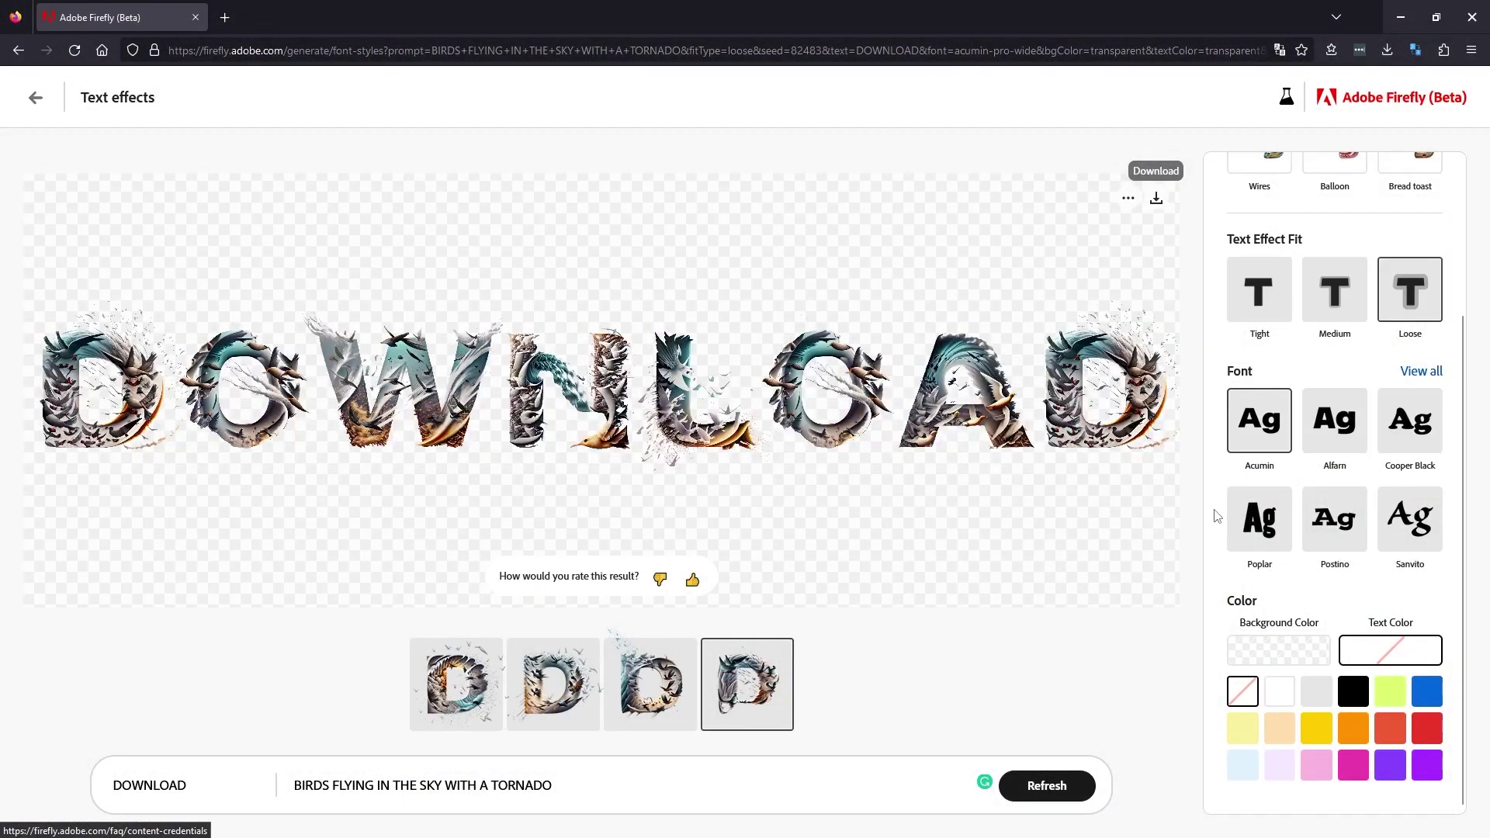
{"action": "left_click", "coordinate": [1129, 201]}
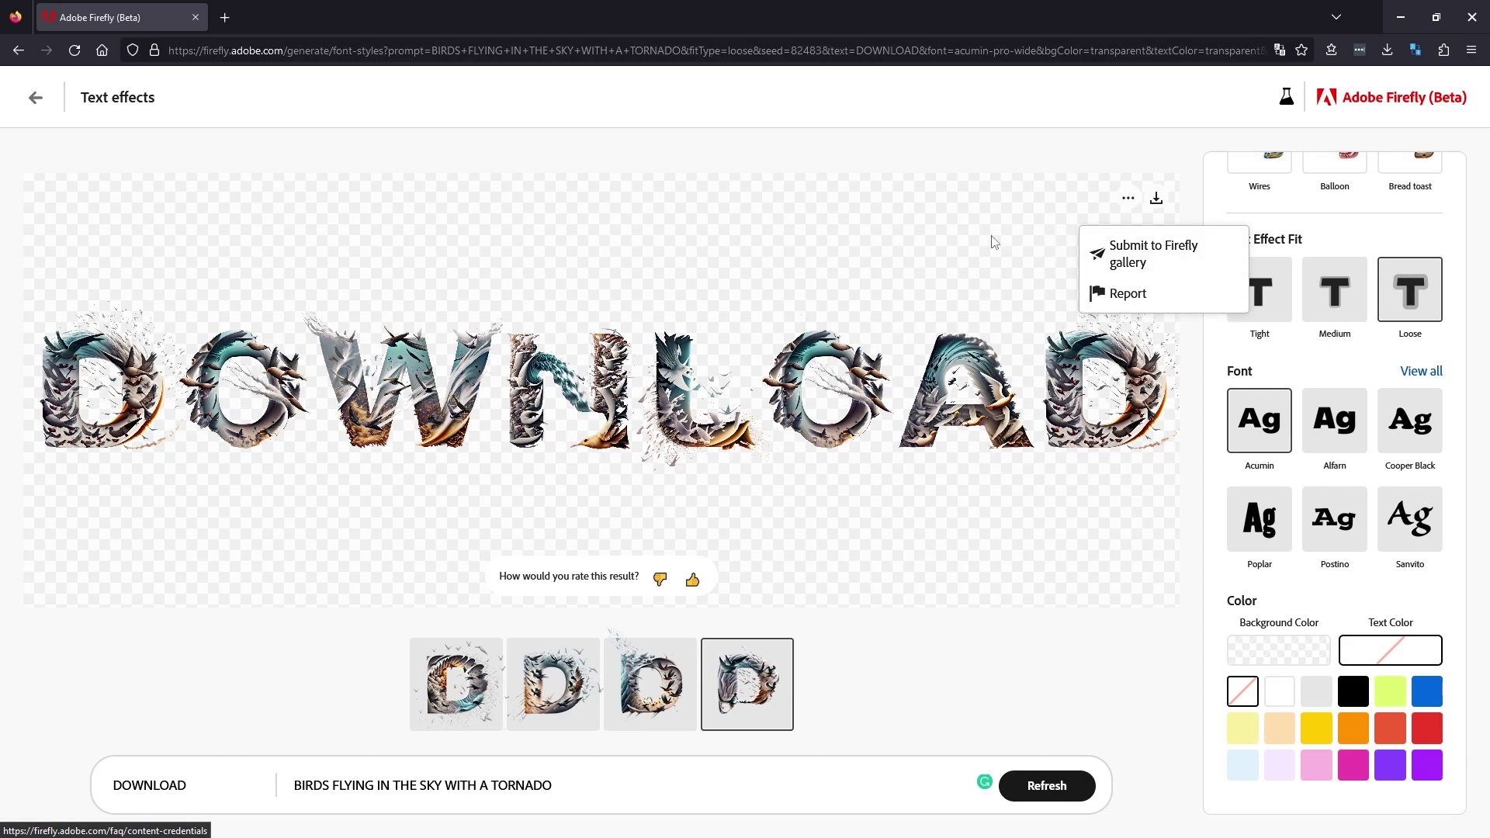
{"action": "left_click", "coordinate": [937, 219]}
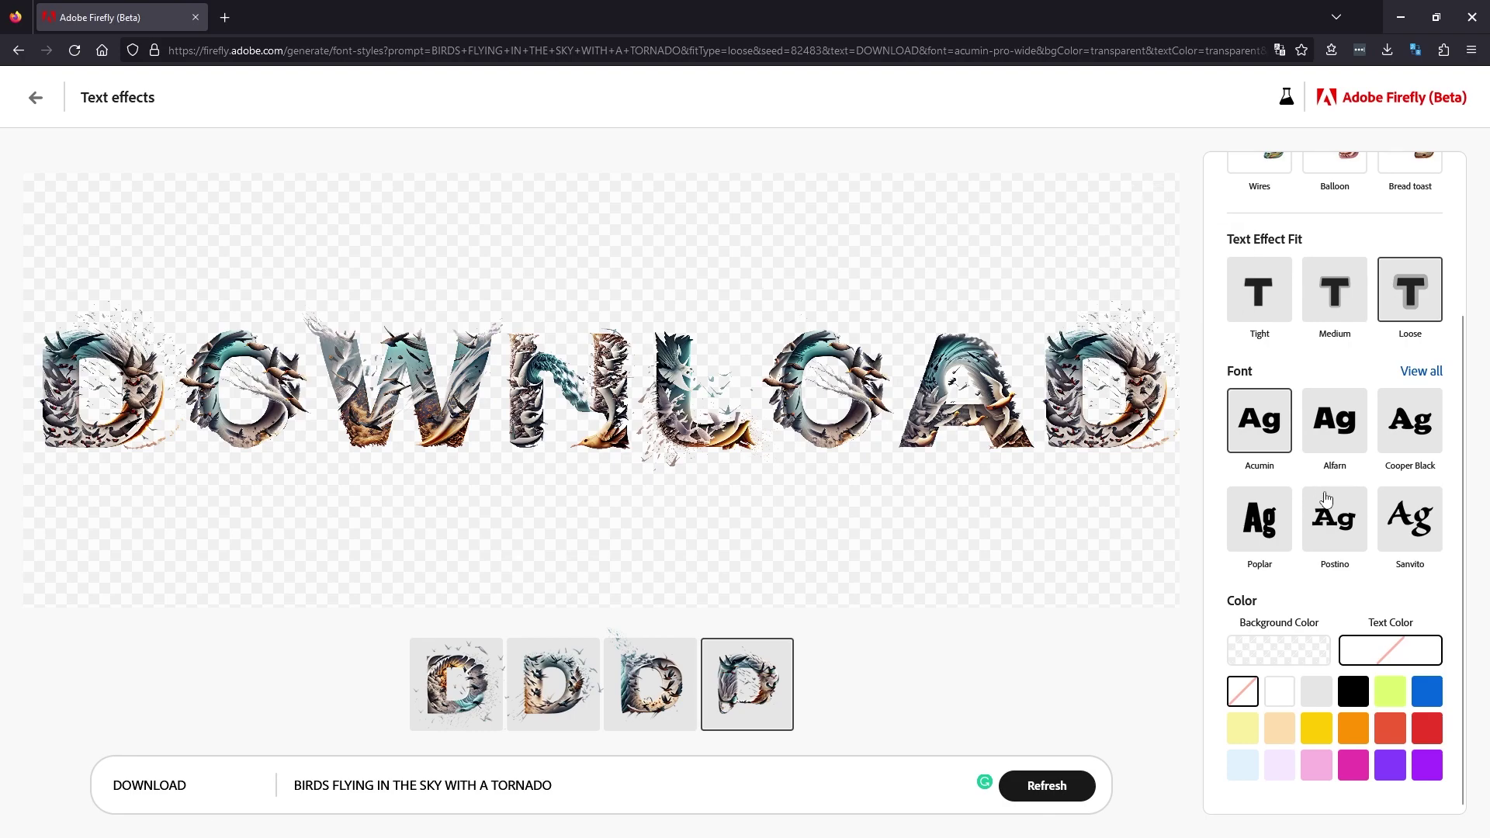
{"action": "scroll", "coordinate": [1326, 480], "scroll_direction": "up", "scroll_amount": 3}
{"action": "scroll", "coordinate": [1326, 481], "scroll_direction": "down", "scroll_amount": 1}
{"action": "scroll", "coordinate": [1326, 480], "scroll_direction": "down", "scroll_amount": 2}
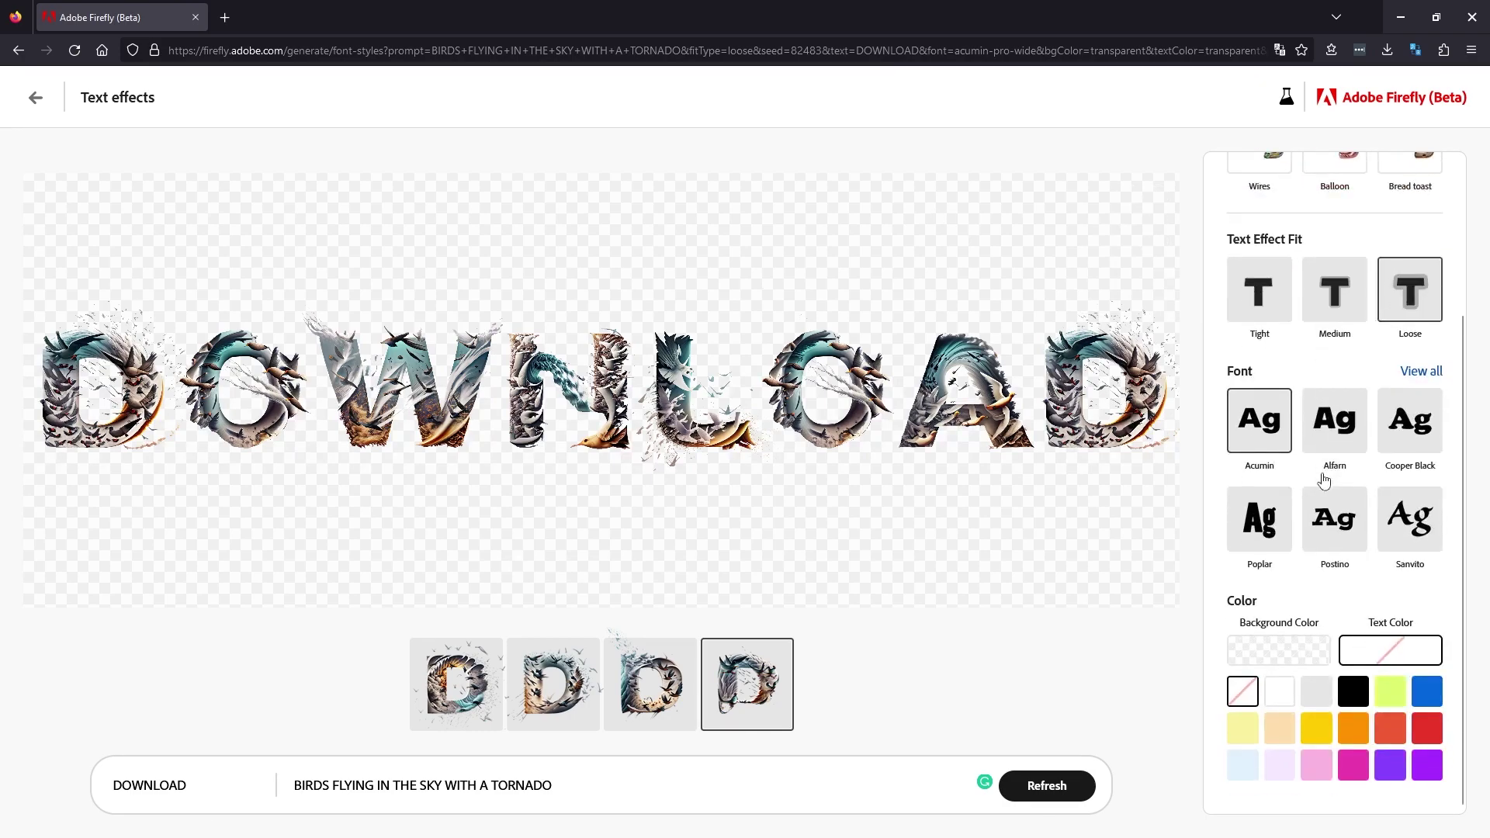